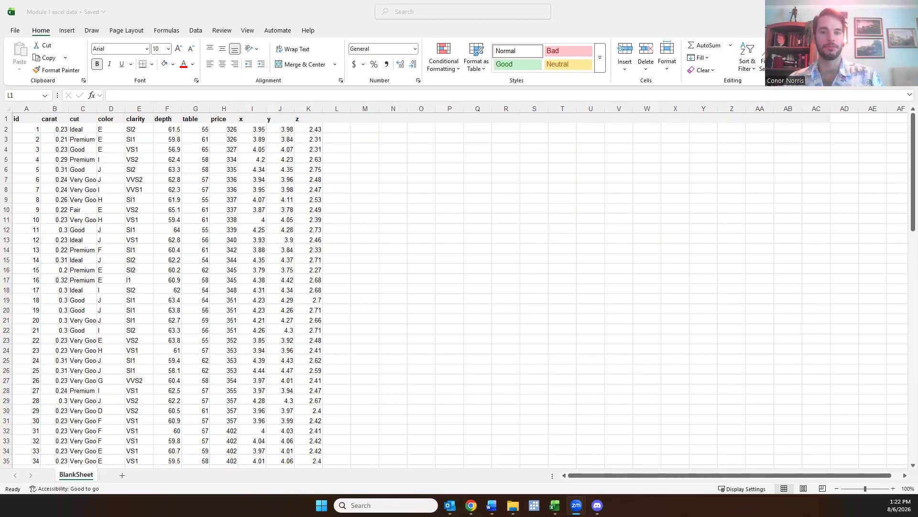
Look through the diamond data down to its last row and add the header "Adjusted Table" in cell L1
scroll(95, 186, "down", 13)
scroll(94, 186, "down", 13)
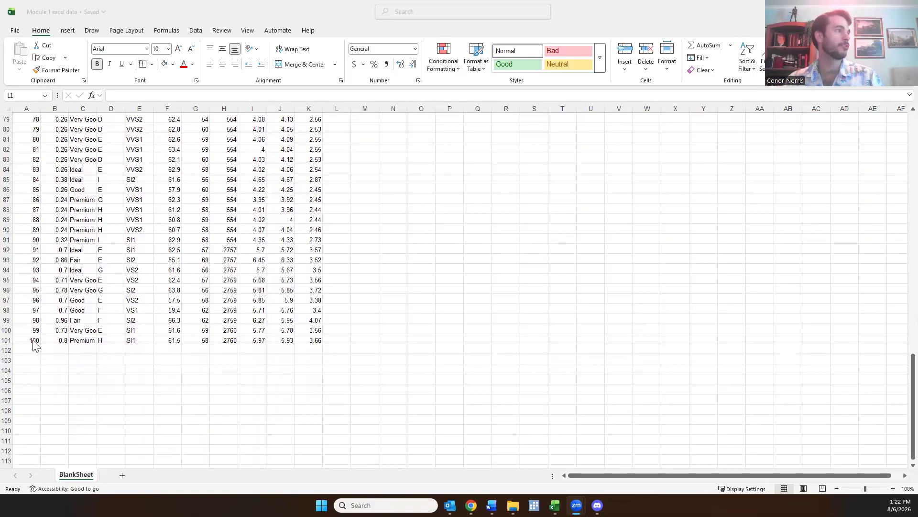
scroll(251, 343, "up", 16)
scroll(250, 343, "up", 10)
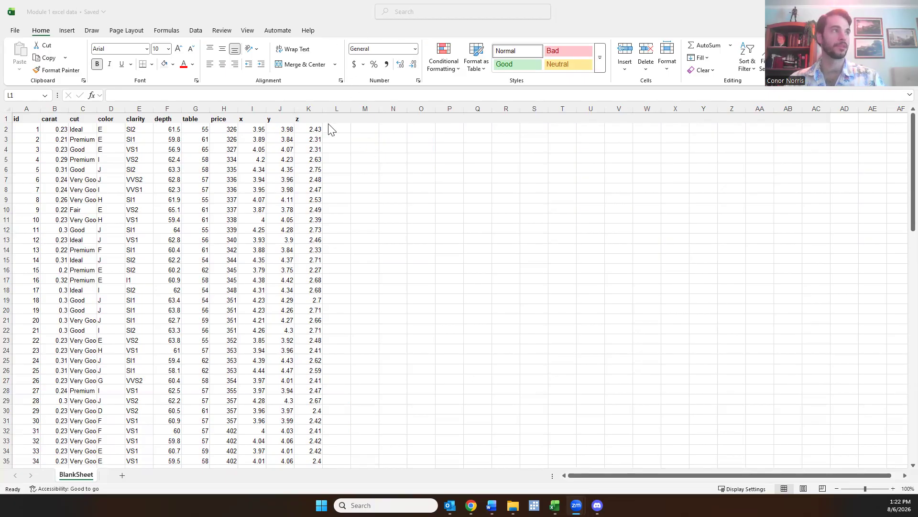
left_click(341, 119)
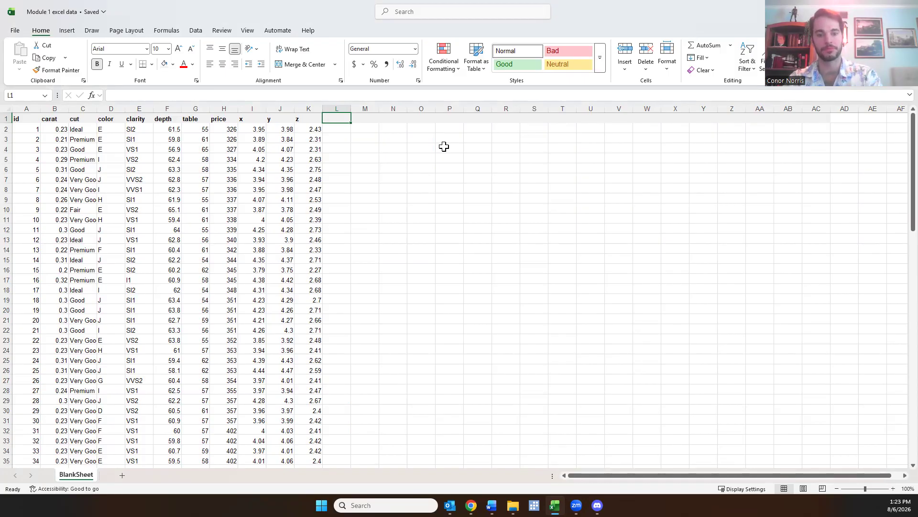
type("Adj")
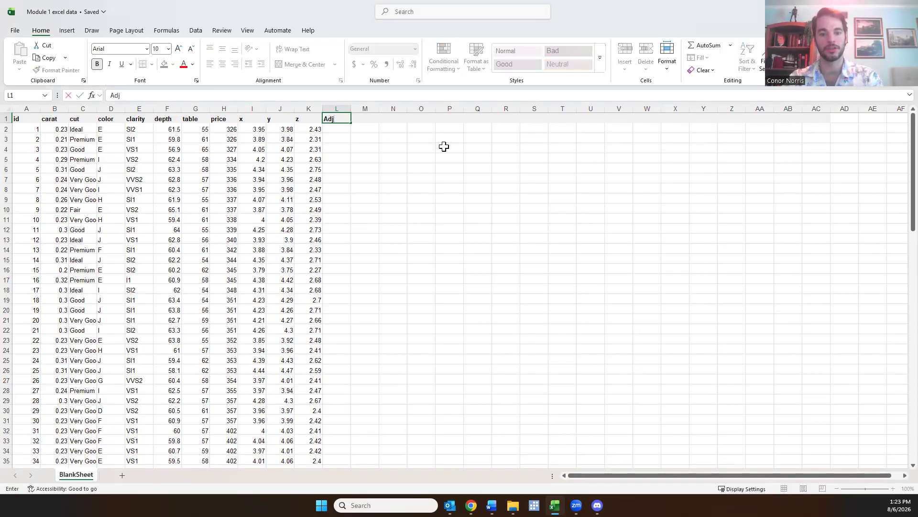
type("usted Table")
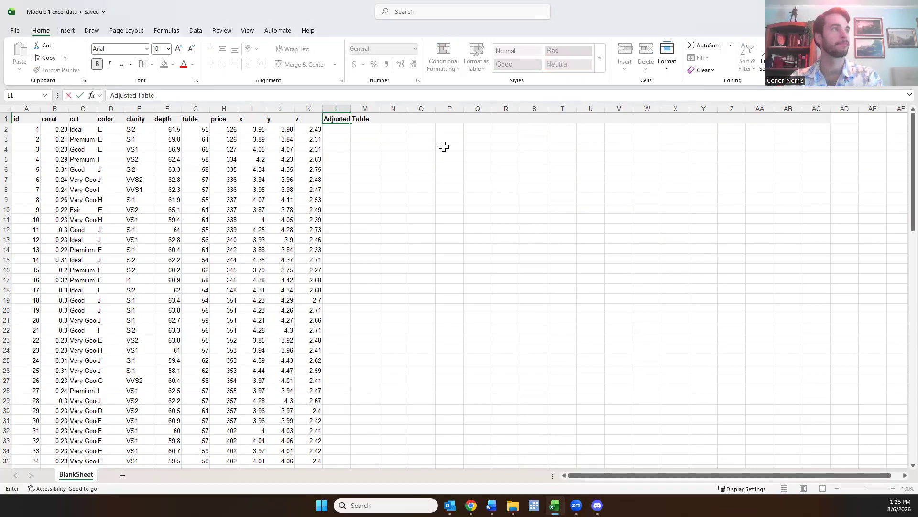
key("Return")
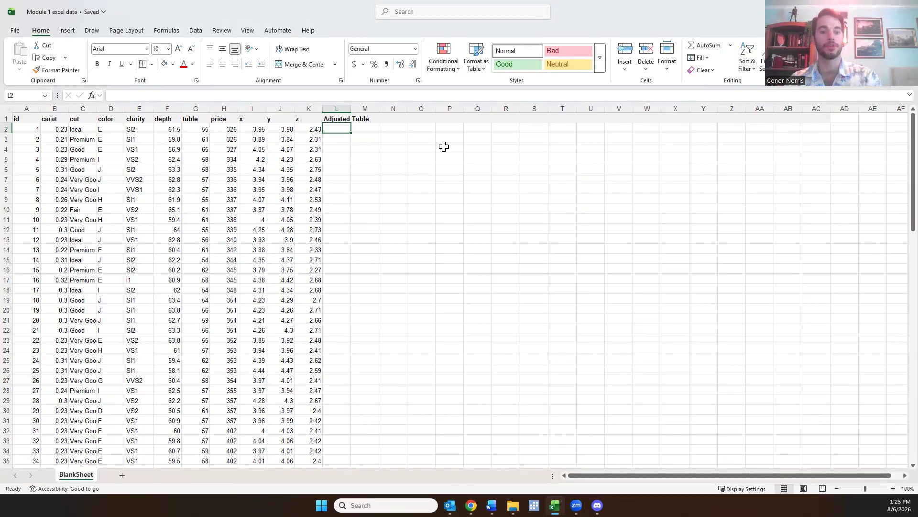
Enter the formula =G2+3 in cell L2 to add 3 to the first table value
left_click(202, 128)
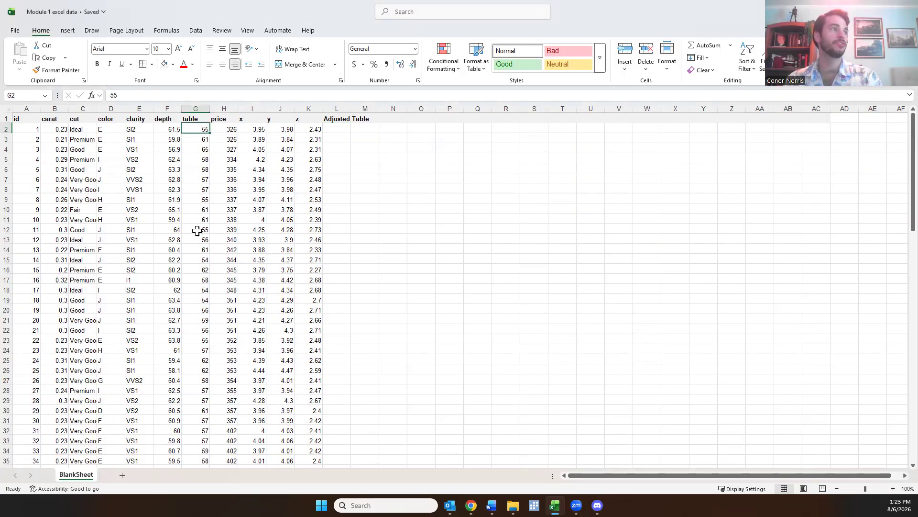
left_click(325, 129)
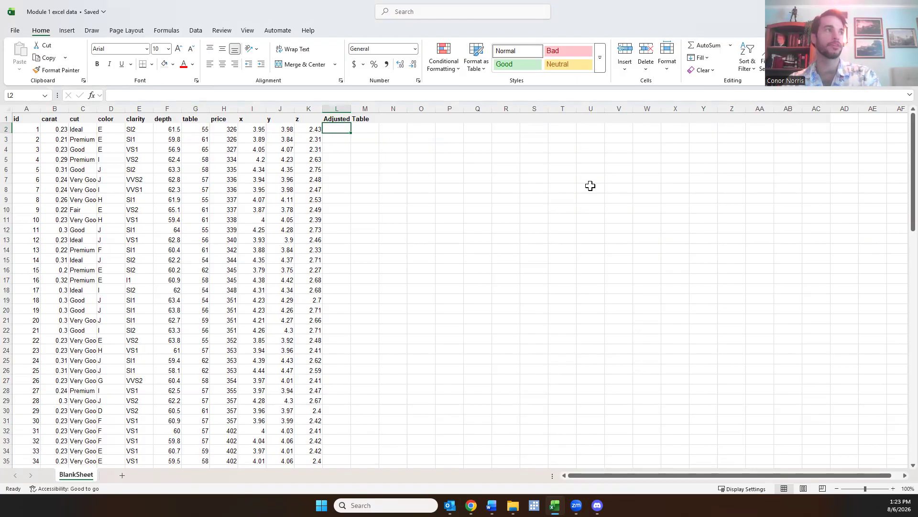
type("=")
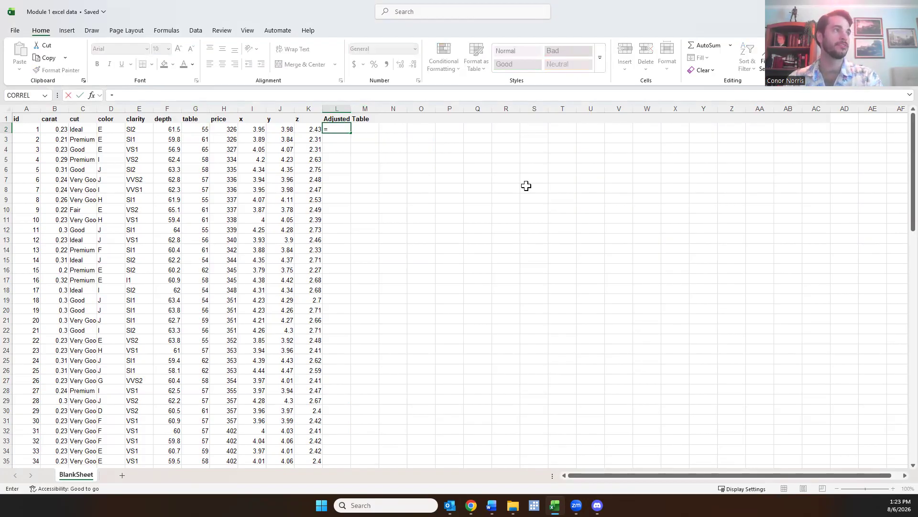
type("G2")
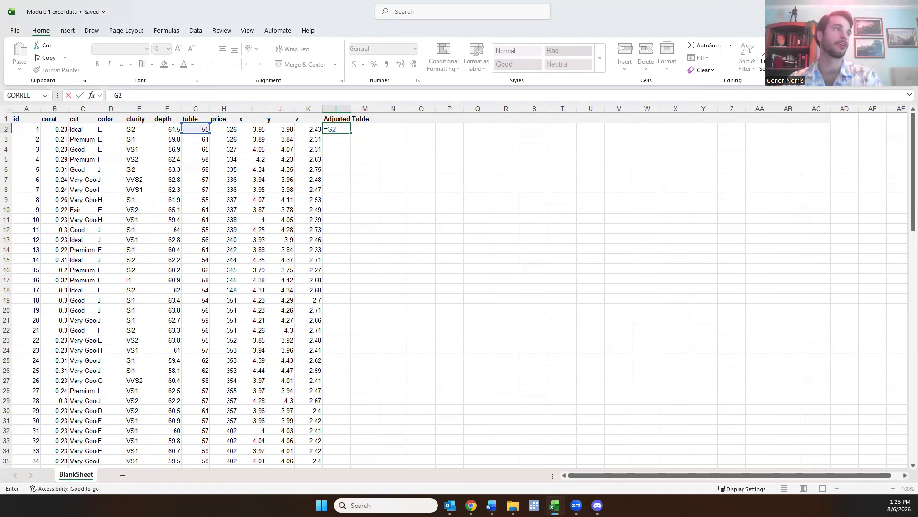
type("+3")
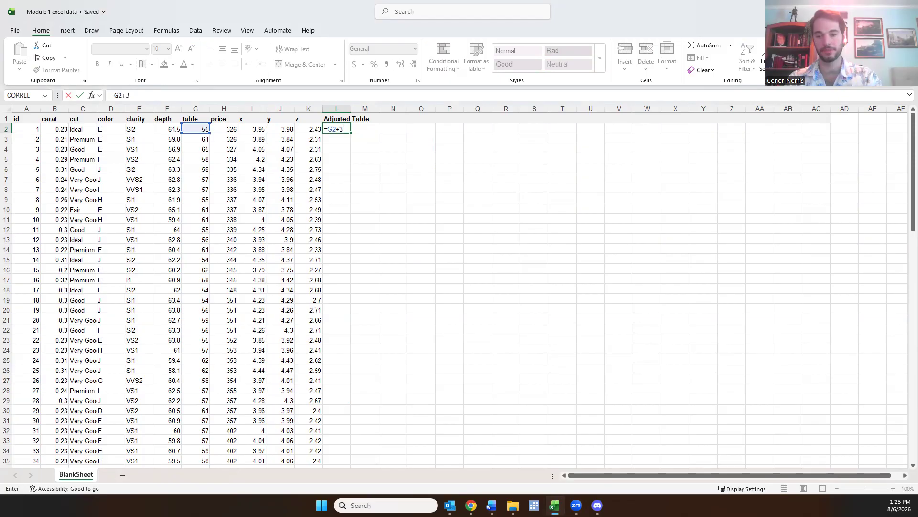
key("Return")
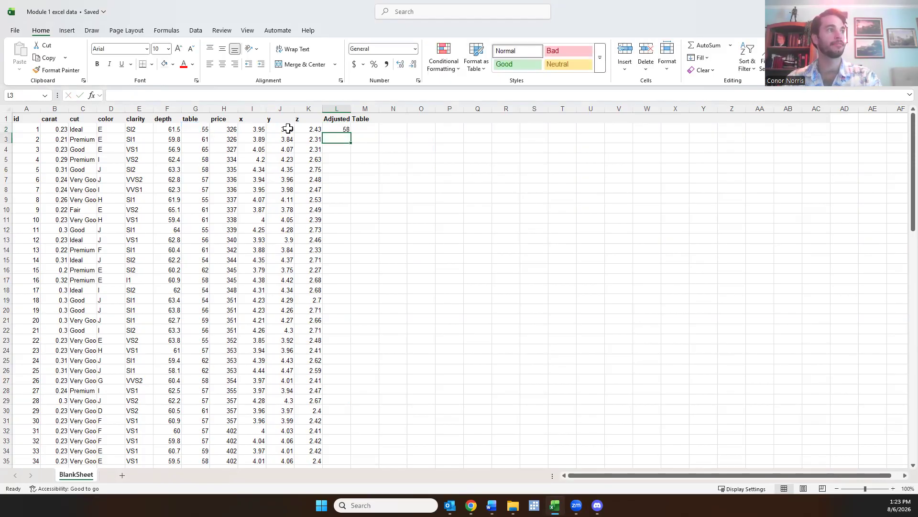
Fill the L2 formula down through L8 and check the row references in the copied formulas
left_click(315, 129)
left_click(202, 128)
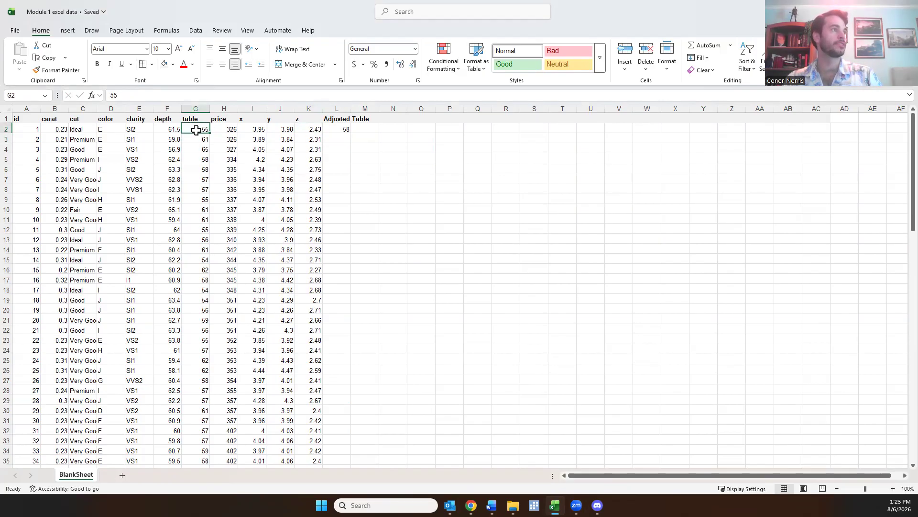
left_click(315, 128)
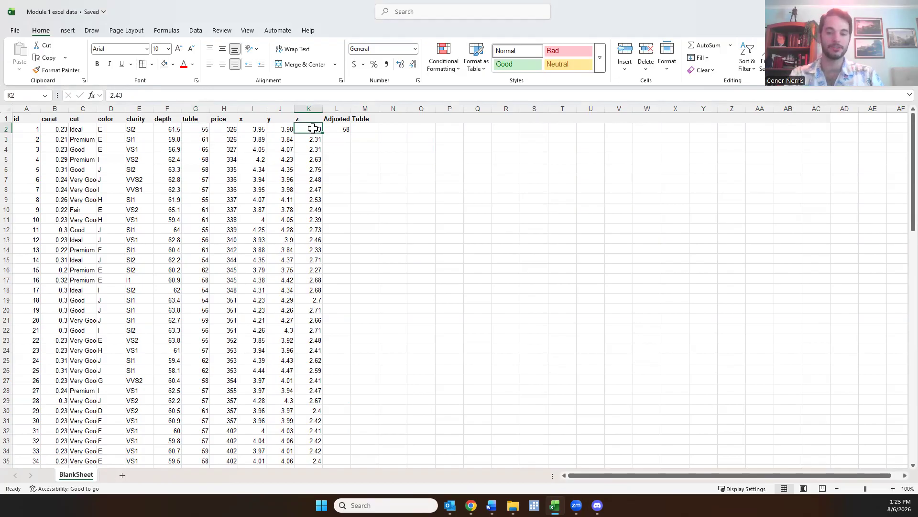
key("Right")
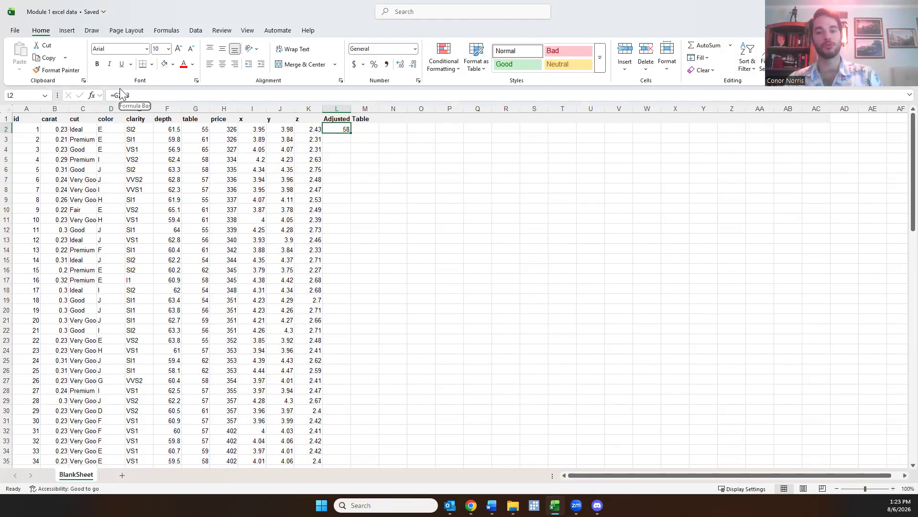
left_click_drag(350, 132, 353, 197)
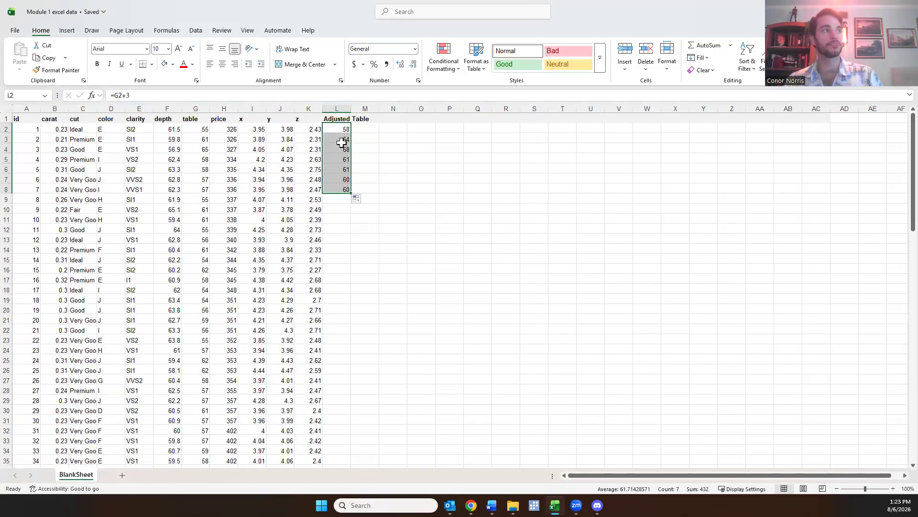
left_click(341, 139)
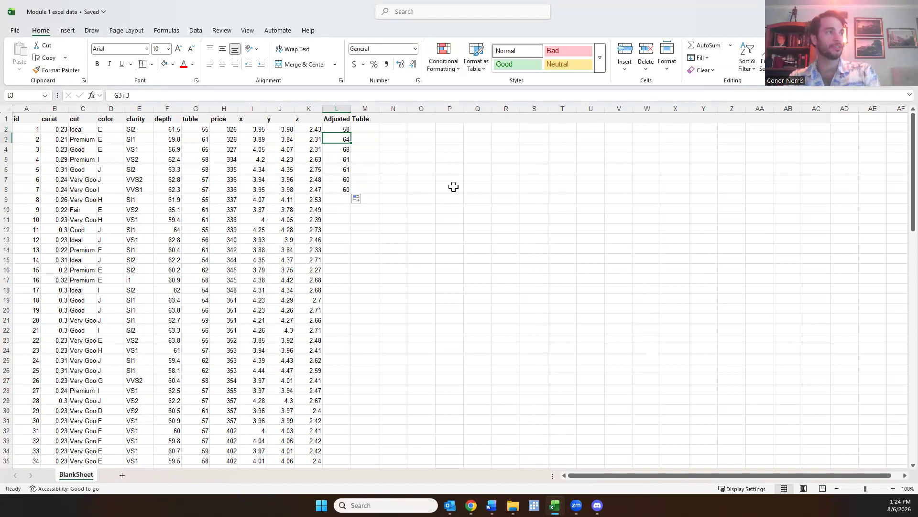
key("Down")
key("Down")
key("Down")
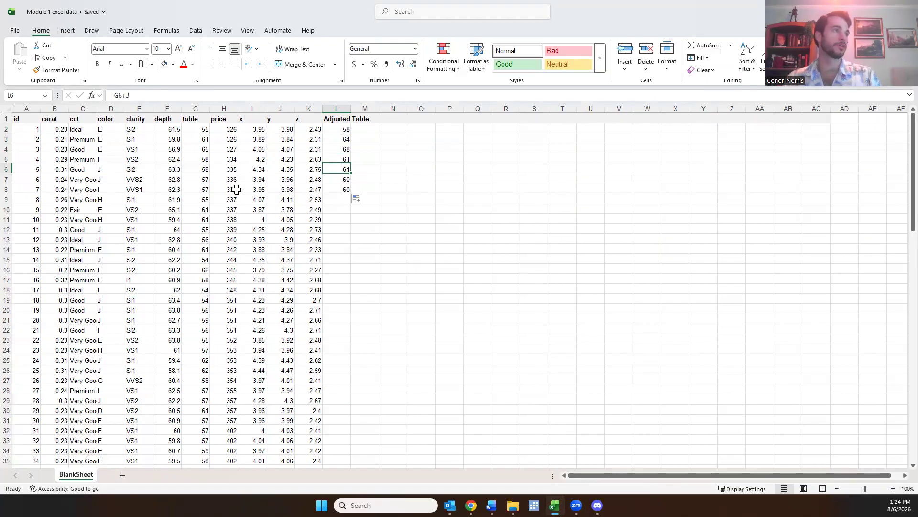
Extend the Adjusted Table formula from L8 down to the last data row, L101, and check the filled column
left_click(343, 187)
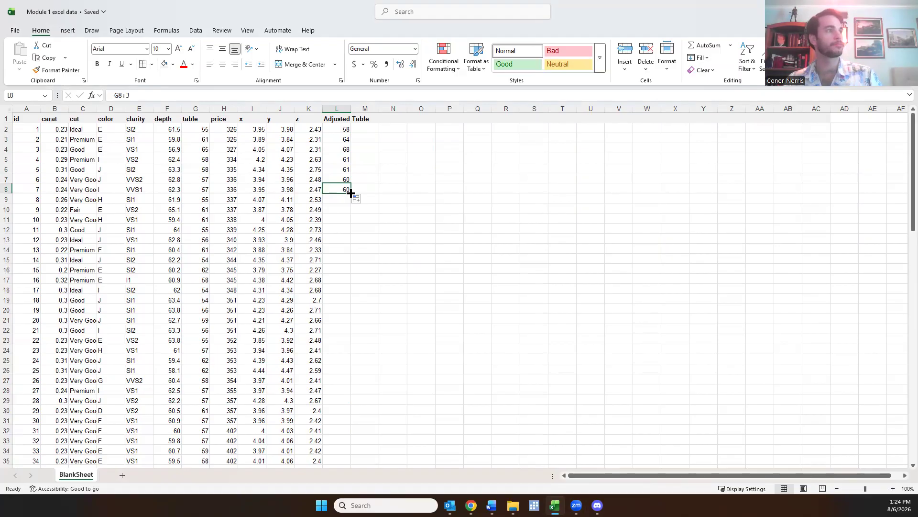
double_click(351, 192)
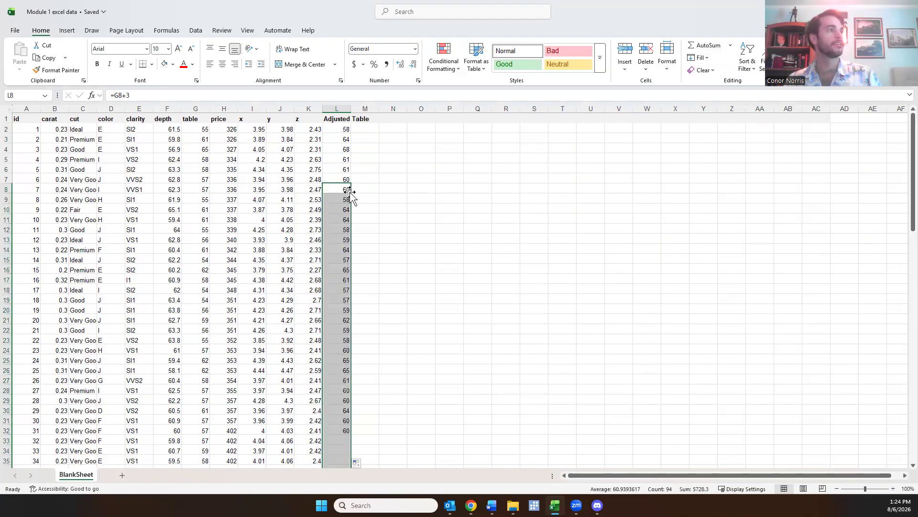
scroll(370, 230, "down", 20)
scroll(370, 230, "down", 4)
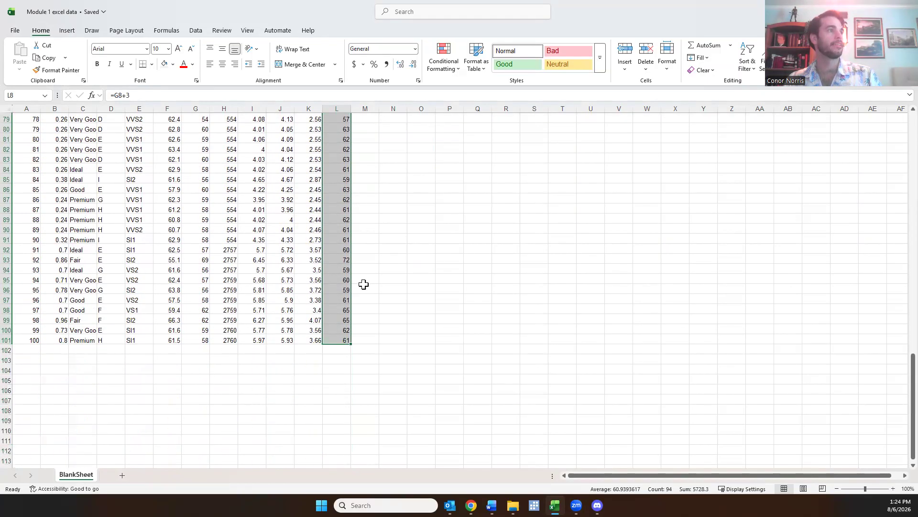
scroll(349, 348, "up", 1)
scroll(350, 349, "up", 20)
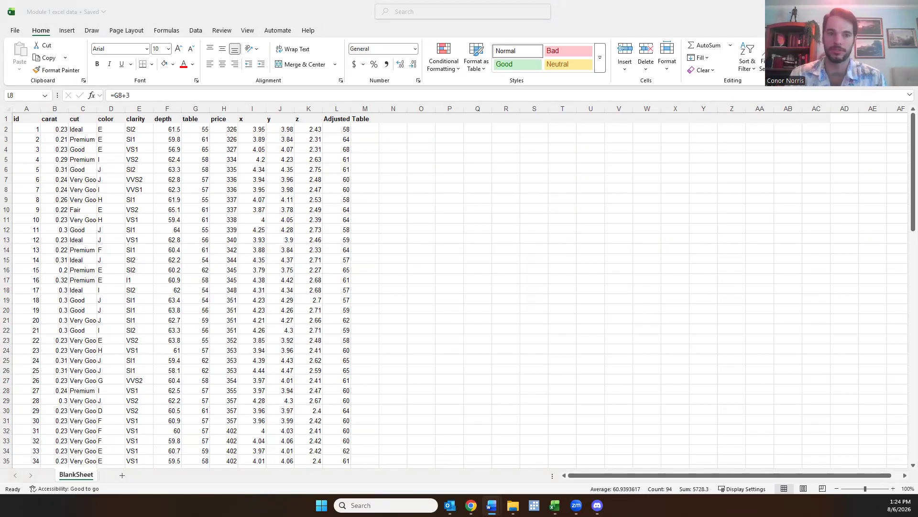
Add the header "Price Per Carat" in cell N1
left_click(385, 130)
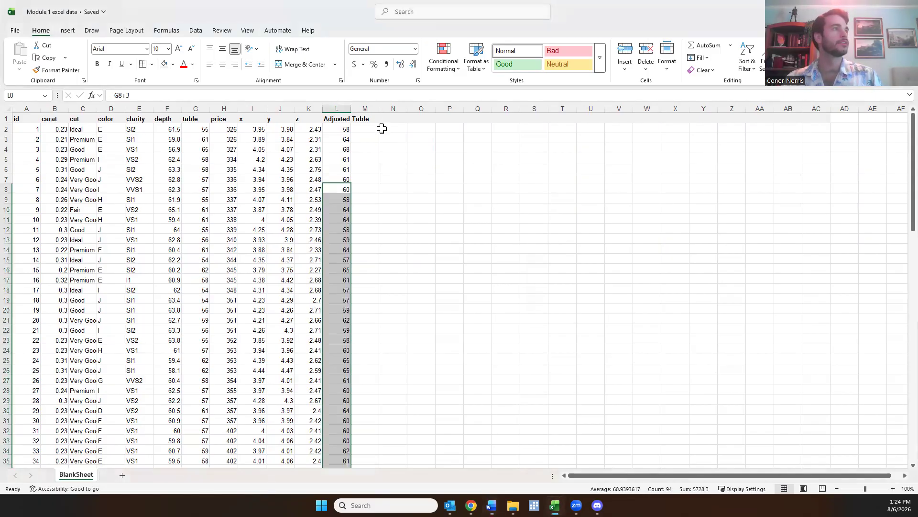
left_click(391, 118)
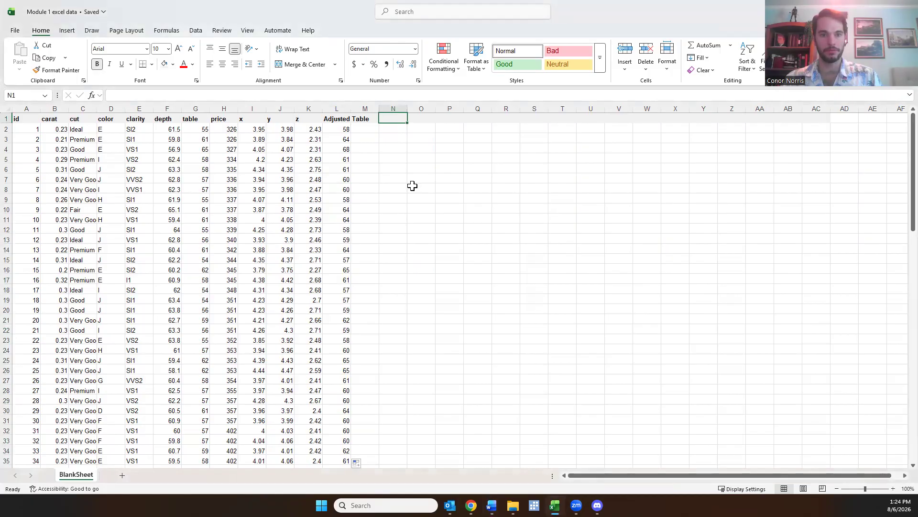
type("Pri")
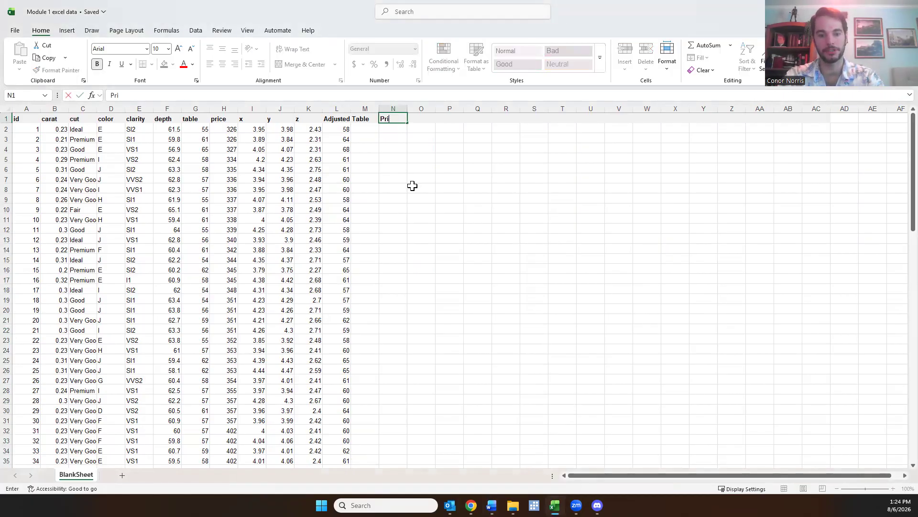
type("ce Per Carat")
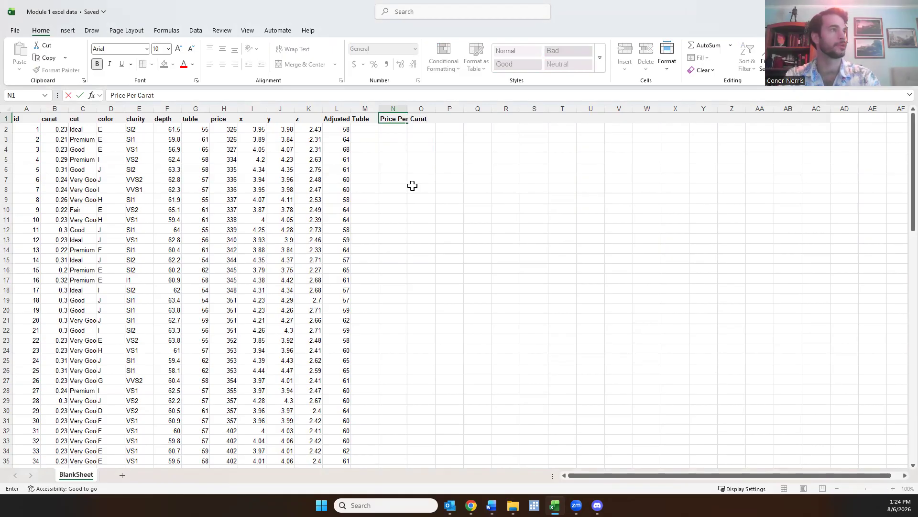
key("Return")
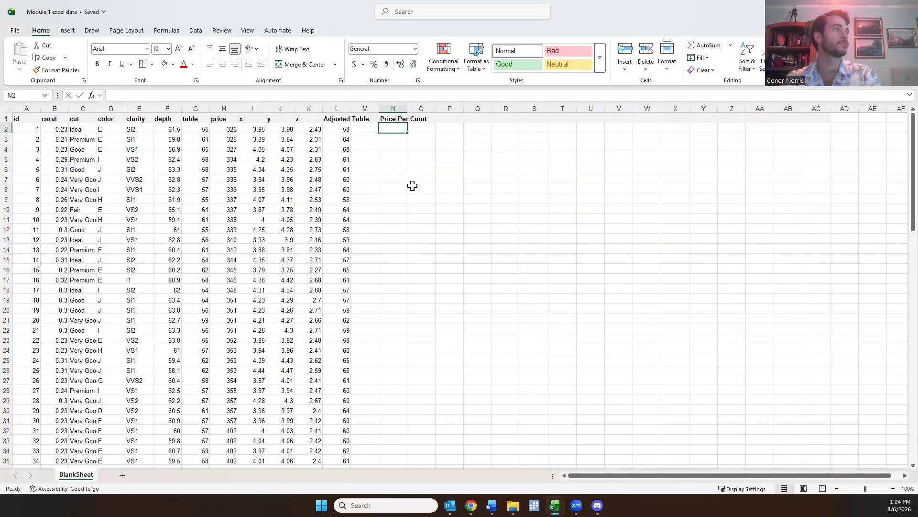
Enter the formula =H2/B2 in cell N2 to divide the first diamond's price by its carat
type("=")
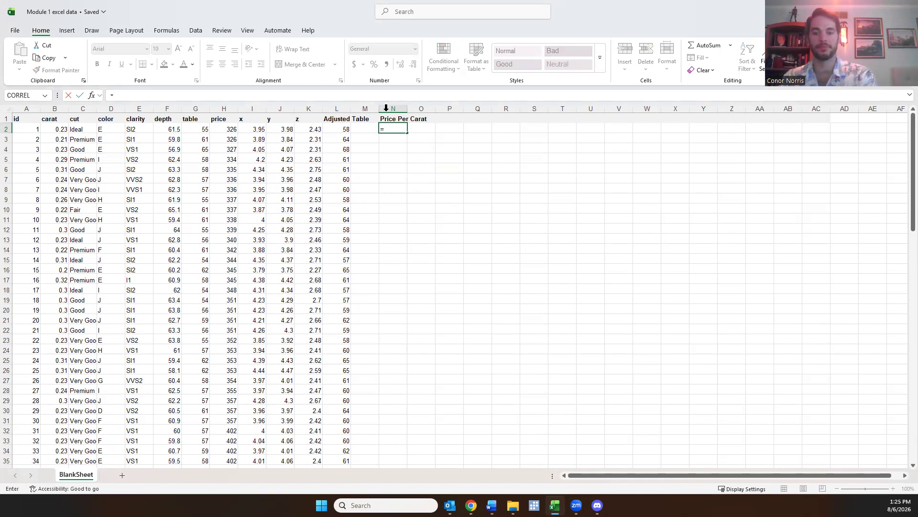
left_click(225, 129)
type("/")
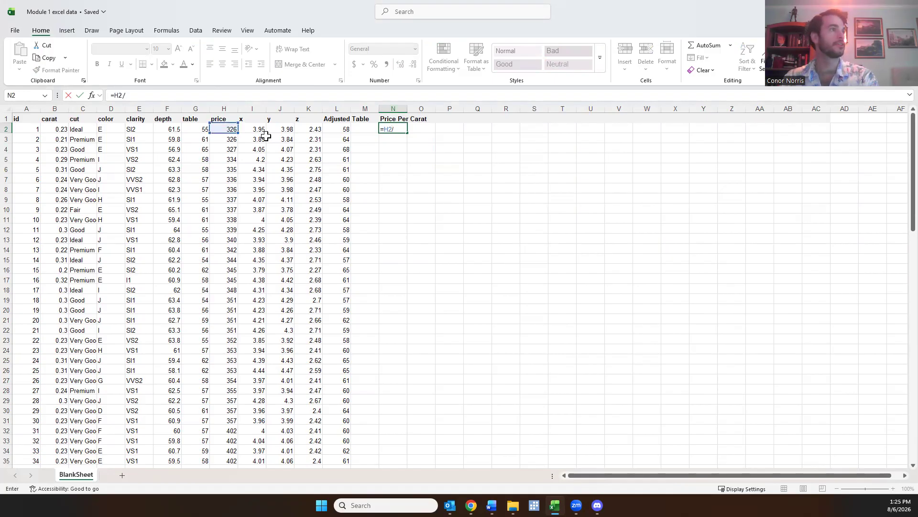
left_click(59, 129)
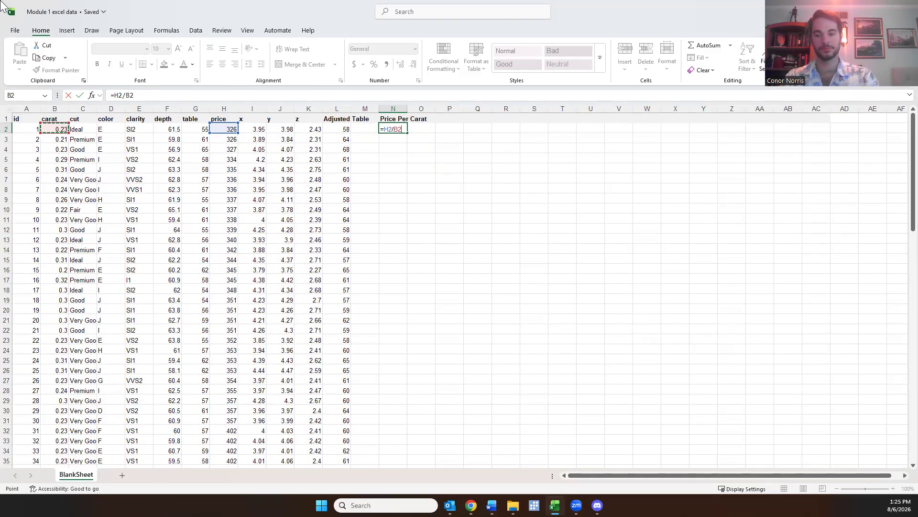
key("Return")
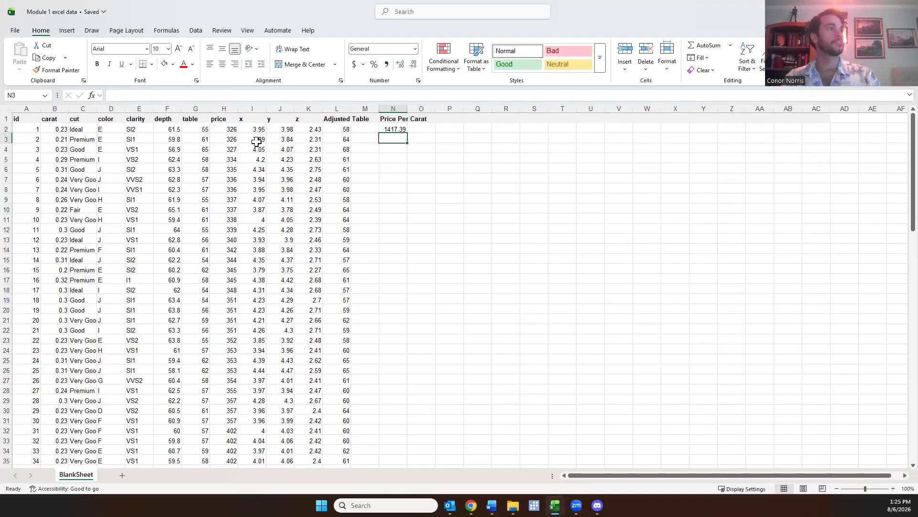
Fill the price-per-carat formula from N2 down through N15 and check the references in several of the copied formulas
left_click(392, 129)
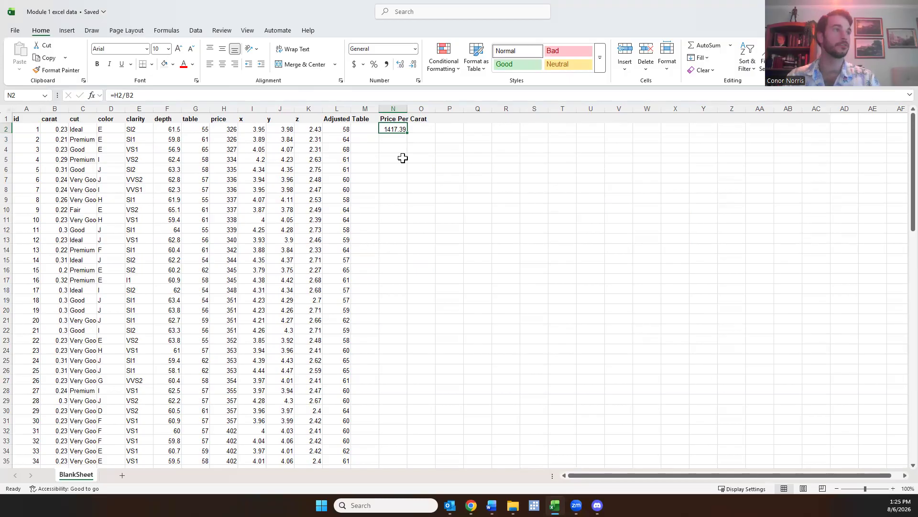
left_click_drag(407, 132, 410, 261)
left_click(394, 139)
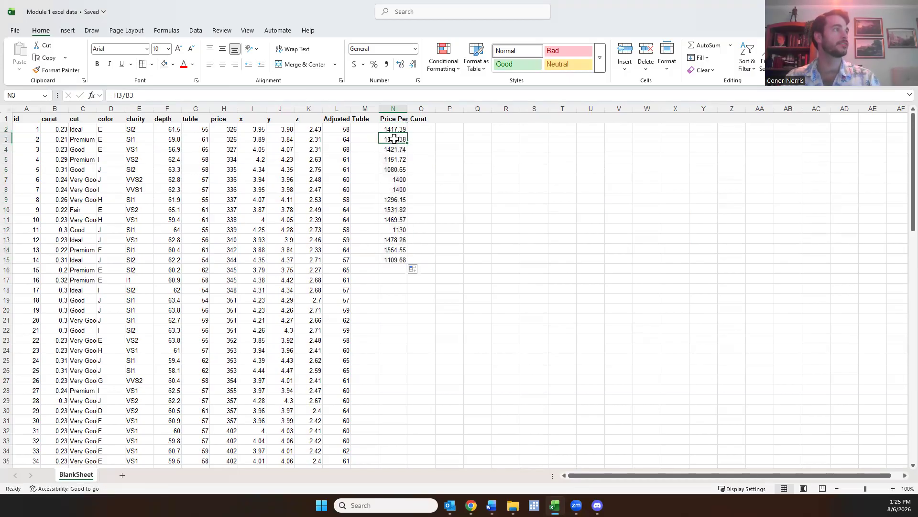
left_click(396, 130)
left_click(398, 137)
left_click(397, 159)
left_click(397, 169)
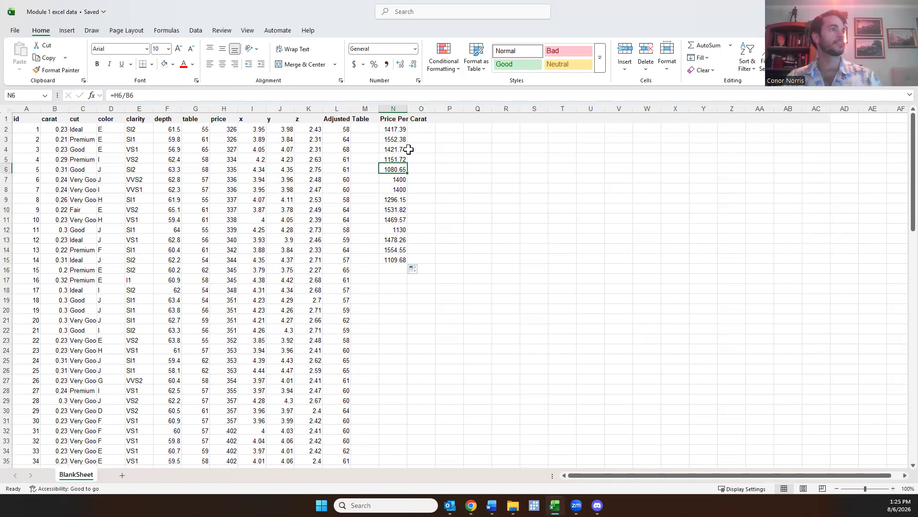
left_click(395, 260)
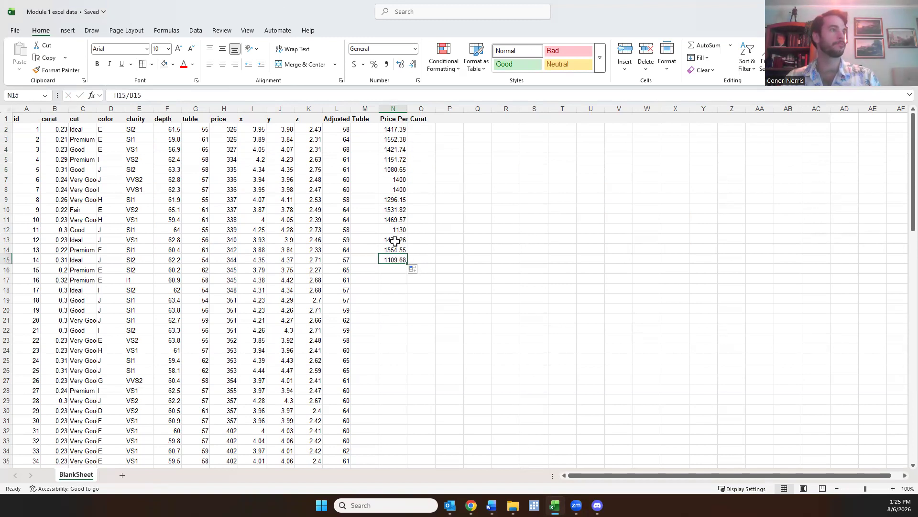
Extend the price-per-carat formula from N15 down to the last data row, N101
double_click(408, 264)
scroll(408, 264, "down", 3)
left_click_drag(408, 173, 410, 352)
scroll(408, 352, "down", 7)
left_click_drag(408, 150, 401, 389)
scroll(396, 340, "down", 4)
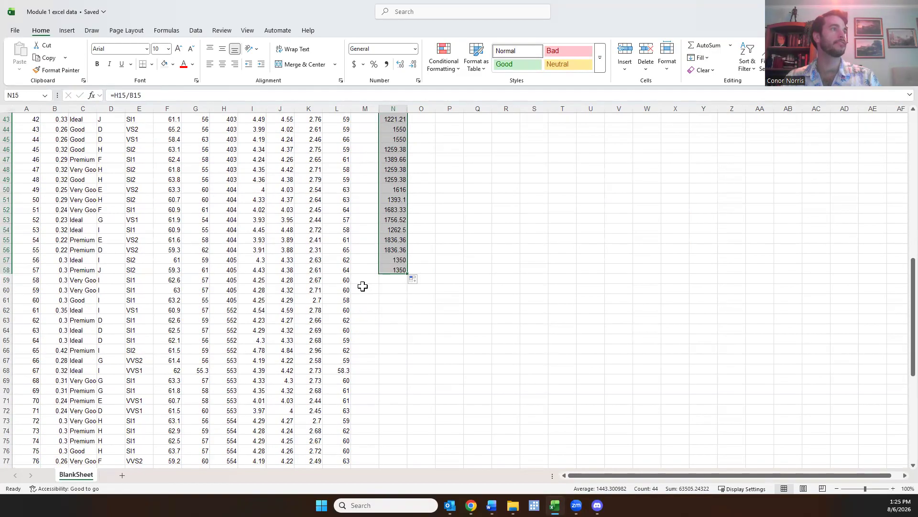
scroll(378, 239, "down", 6)
scroll(395, 187, "up", 2)
left_click_drag(409, 167, 401, 393)
scroll(401, 391, "up", 20)
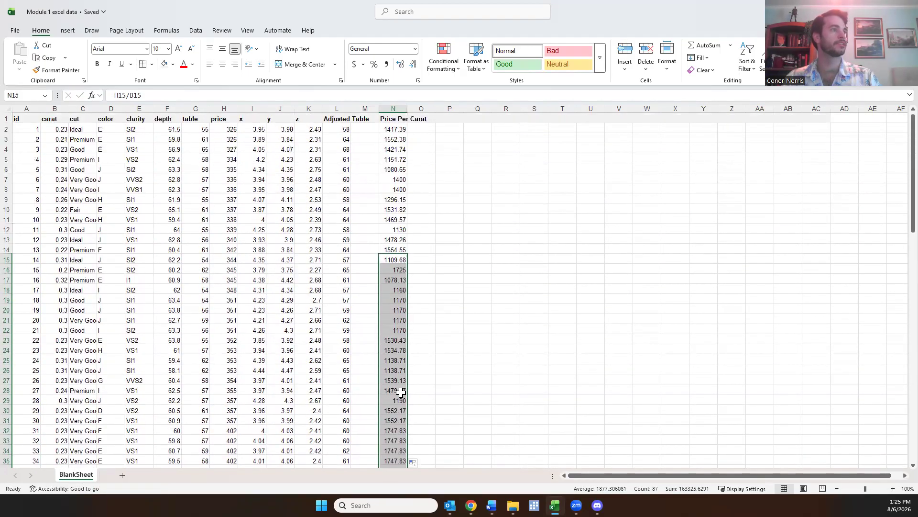
Add the header "Size Score" in cell O1
left_click(438, 119)
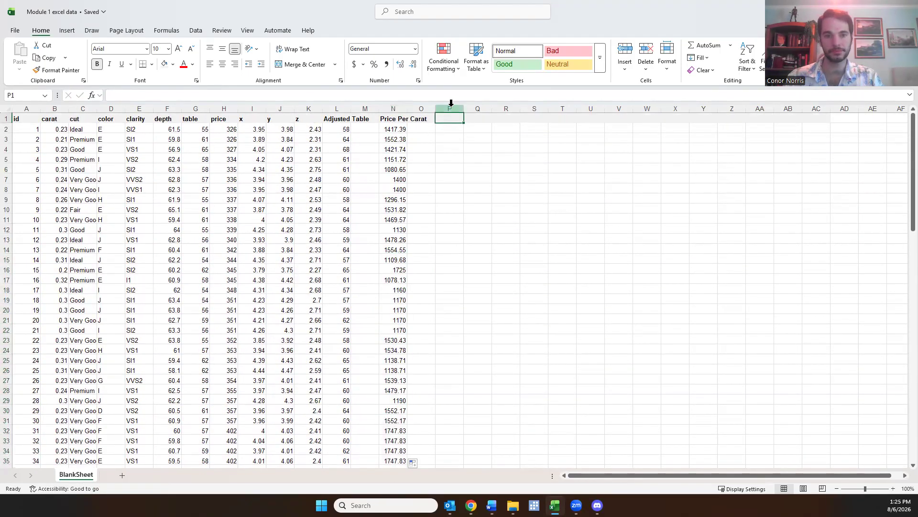
key("Left")
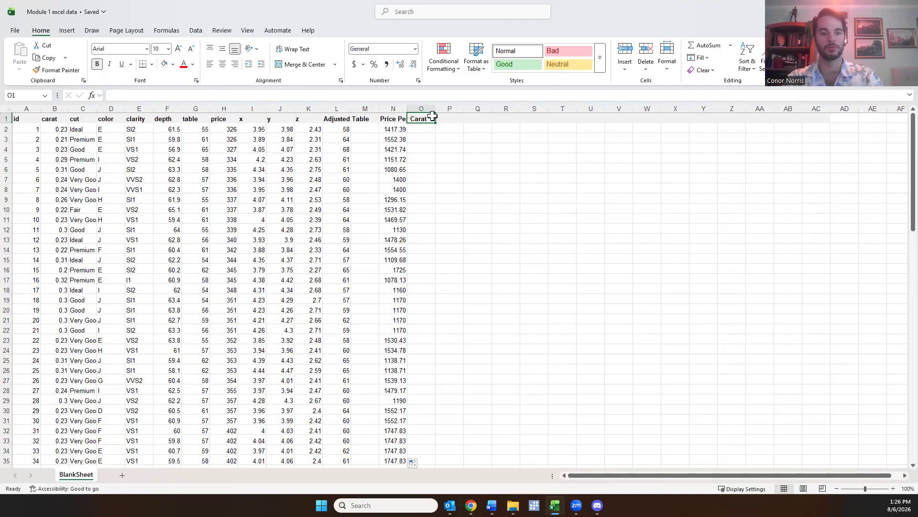
type("Size Scale")
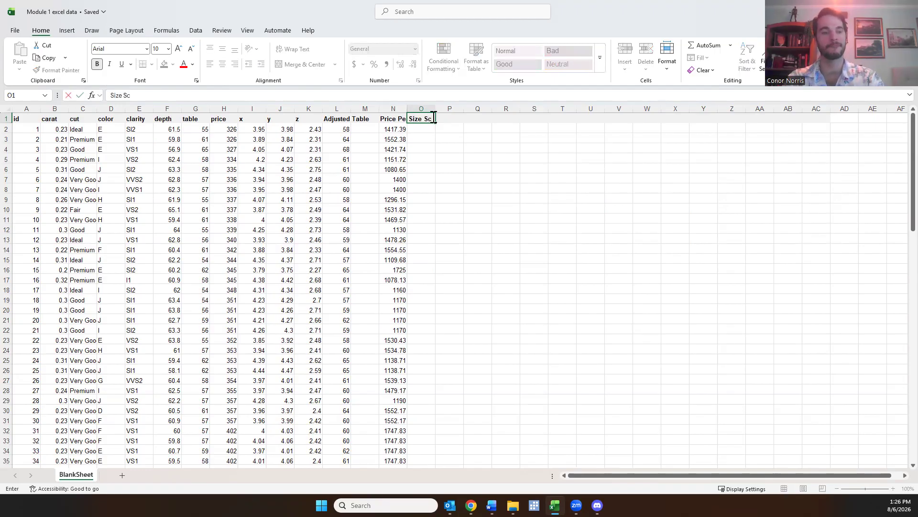
key("Return")
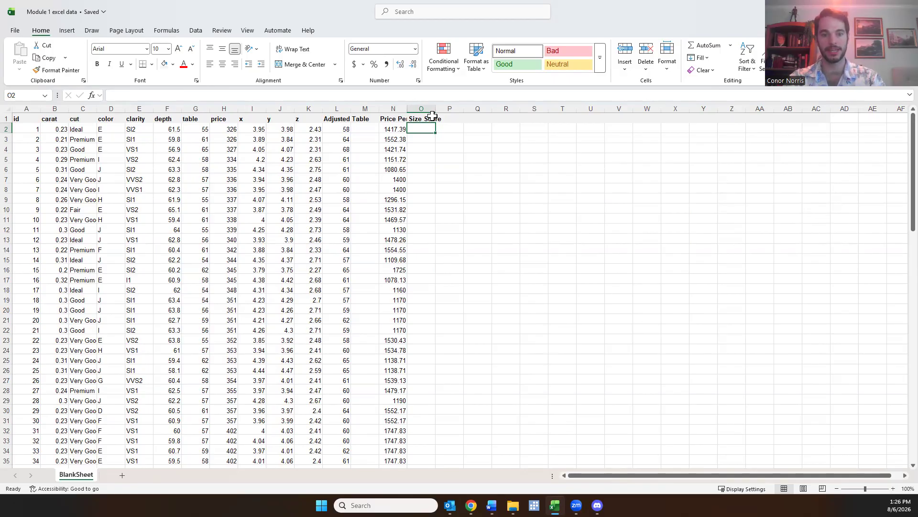
Enter the formula =I2*J2 in cell O2 to multiply the first diamond's x and y dimensions
type("=")
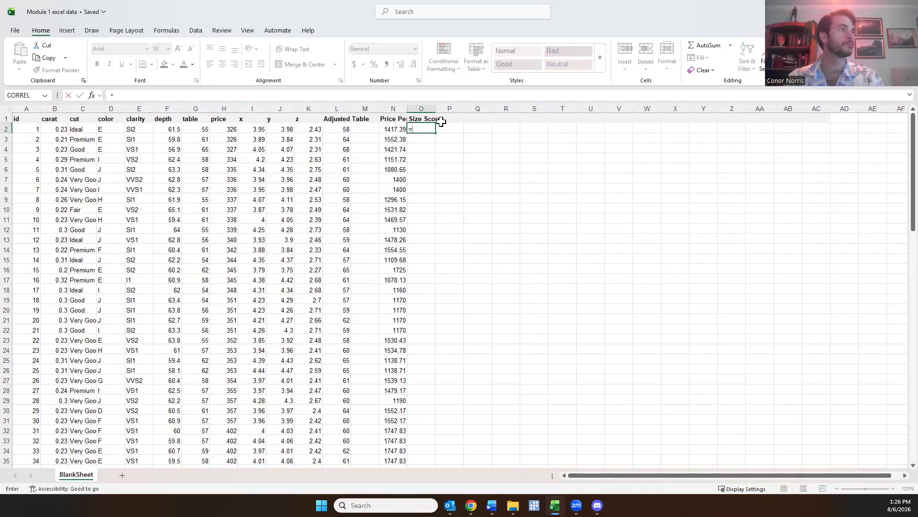
left_click(258, 130)
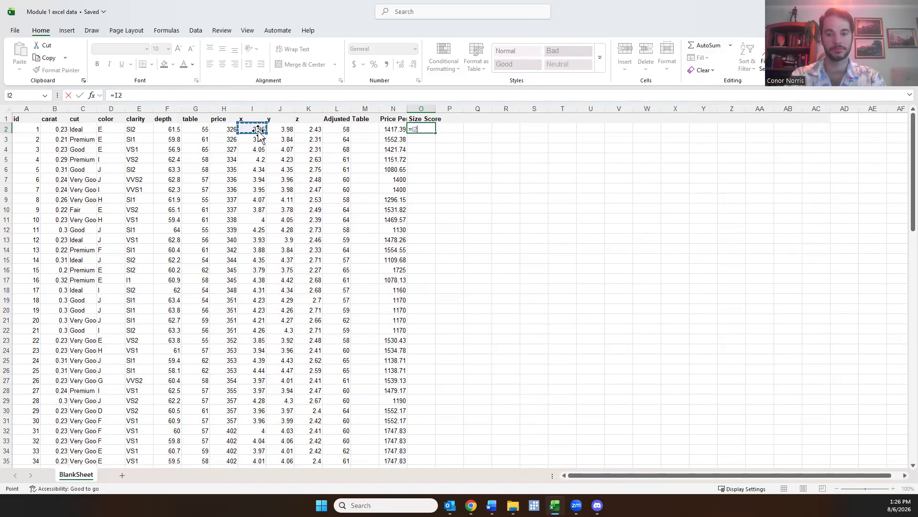
type("*")
left_click(289, 127)
key("Return")
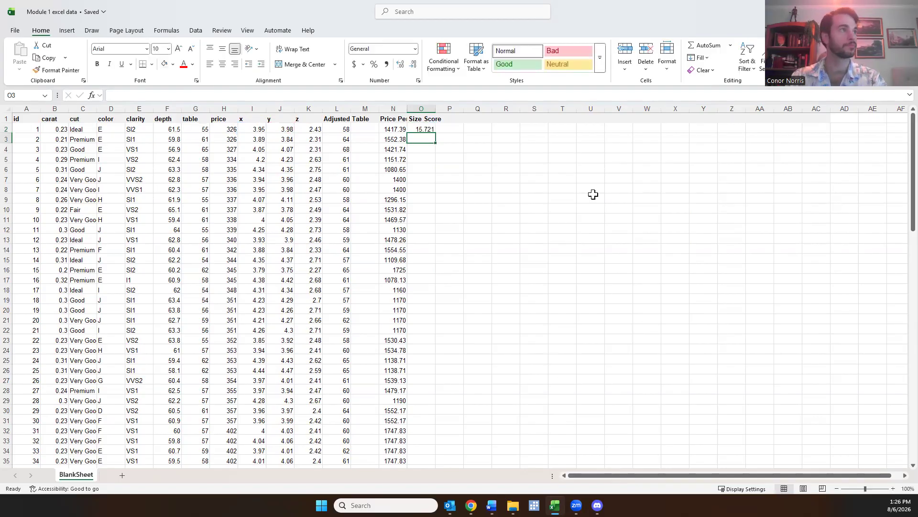
Fill the size score formula from O2 down through O101 and check the filled column
left_click(425, 129)
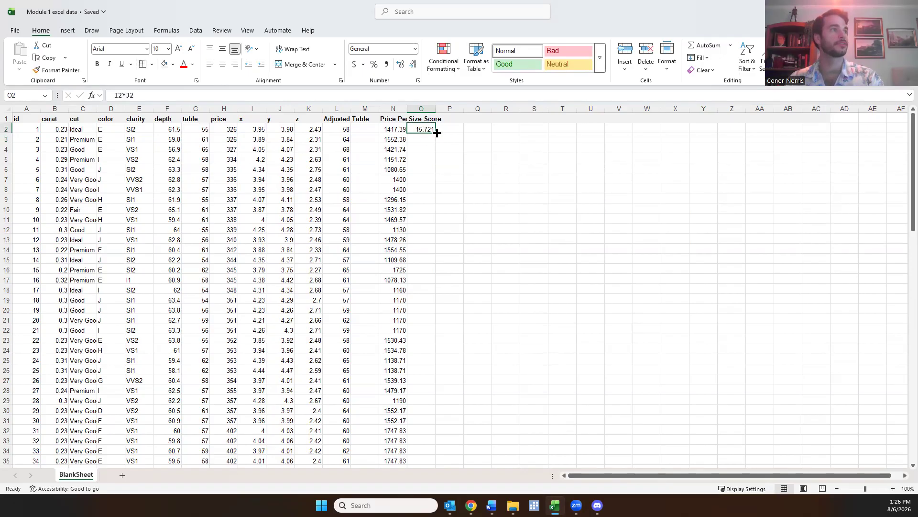
double_click(437, 133)
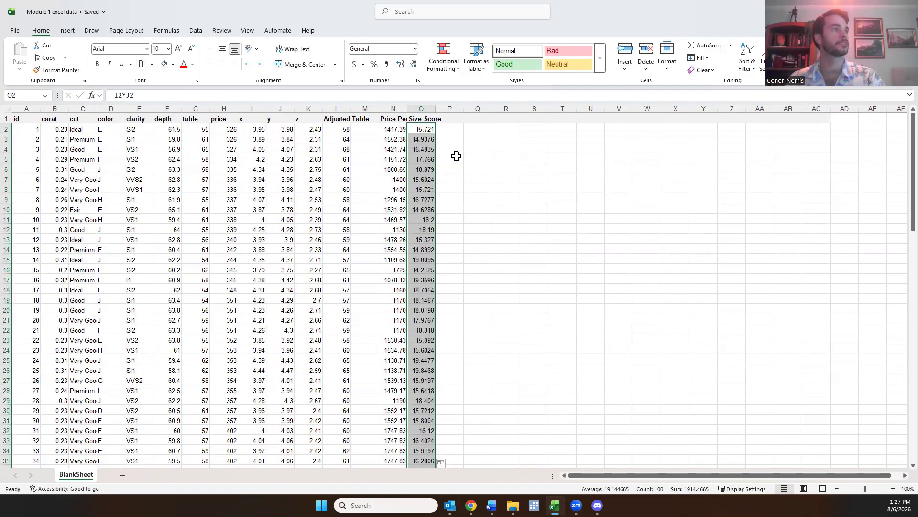
scroll(456, 157, "down", 20)
scroll(446, 225, "up", 9)
scroll(447, 225, "up", 20)
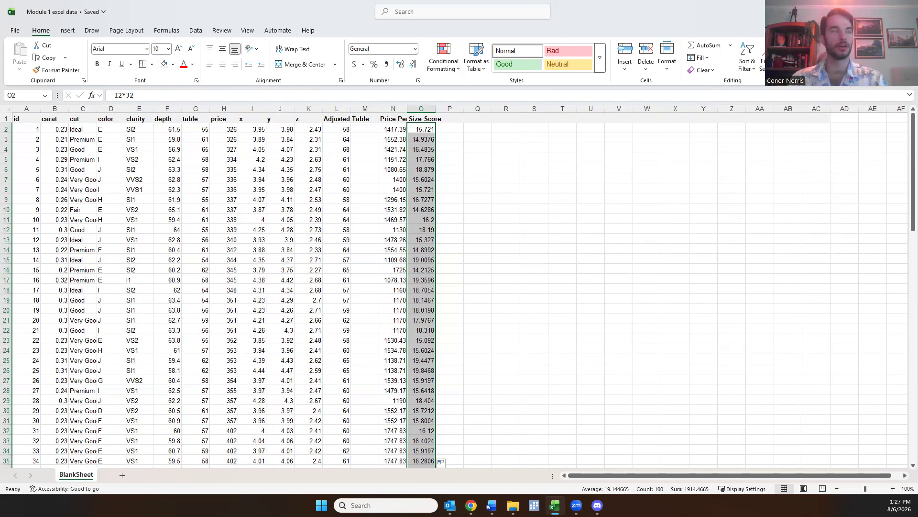
Add the header "Mean Price" in cell R1
left_click(506, 119)
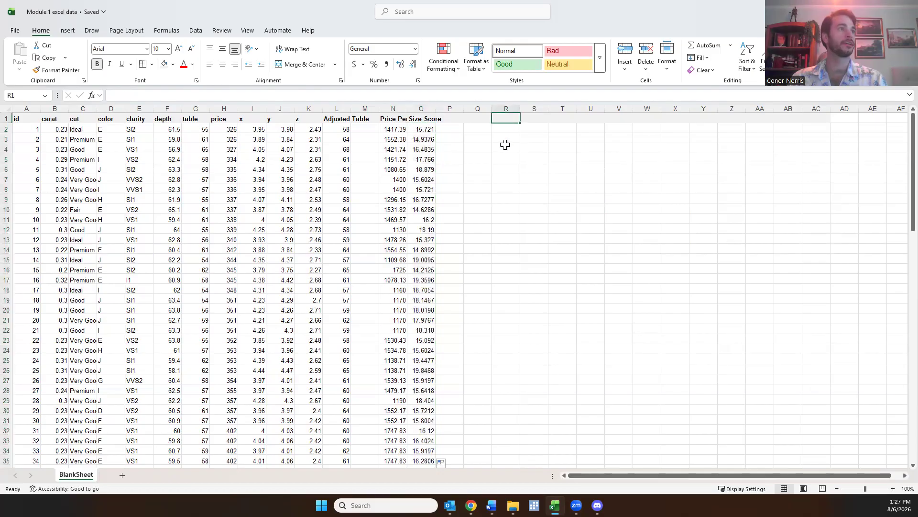
type("M")
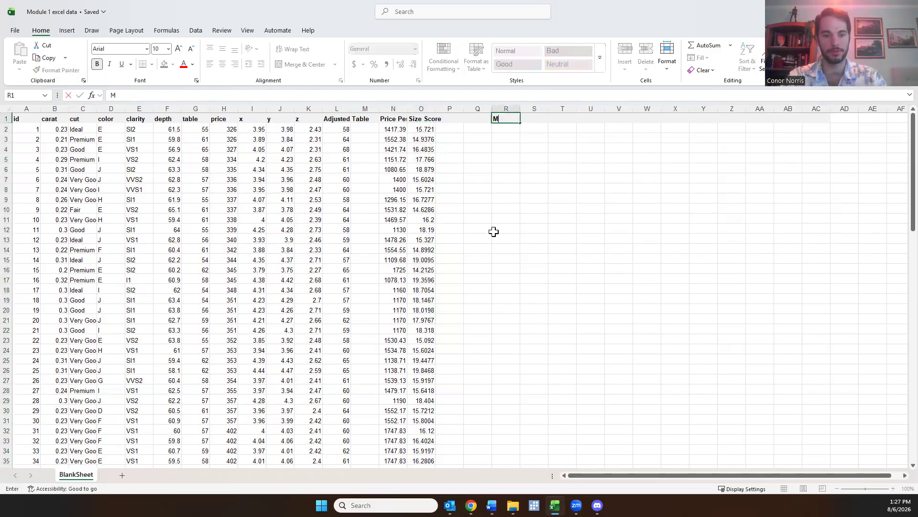
type("ean Price")
key("Return")
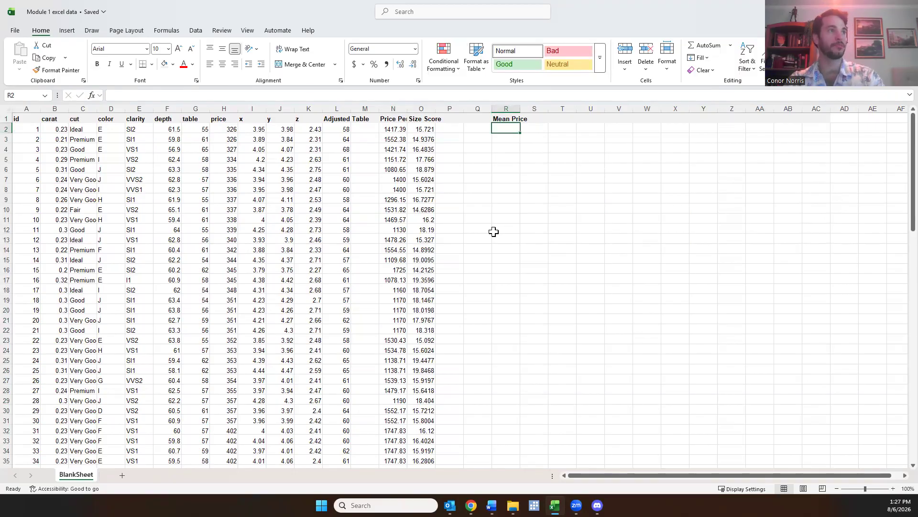
Enter the formula =AVERAGE(H2:H101) in cell R2 to average all diamond prices, and check the stored formula
type("=")
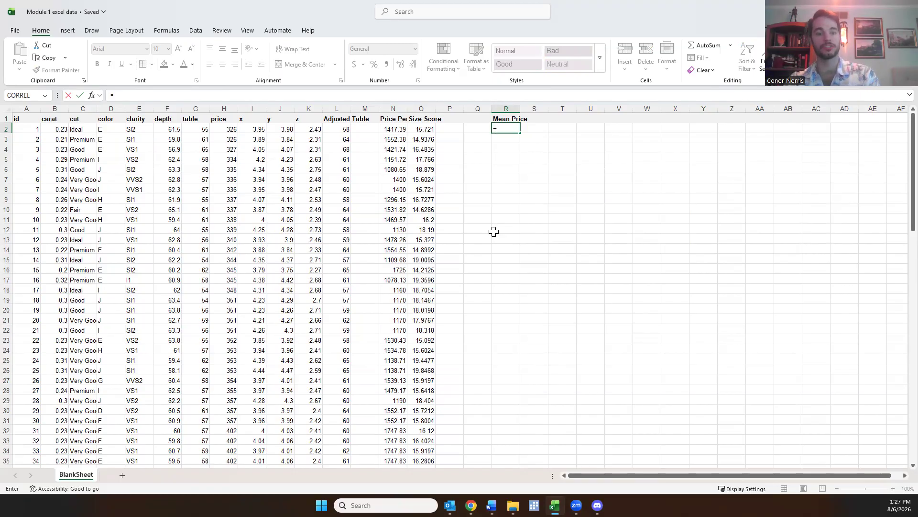
type("avera")
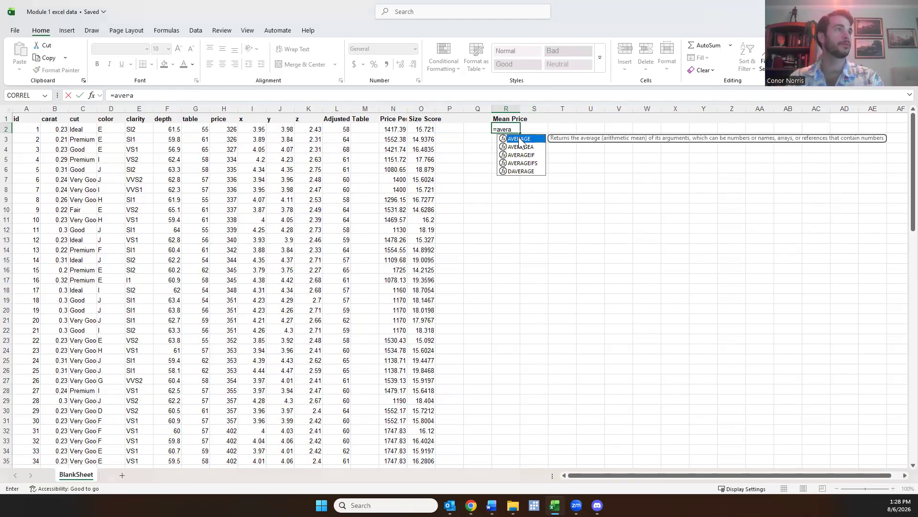
double_click(519, 139)
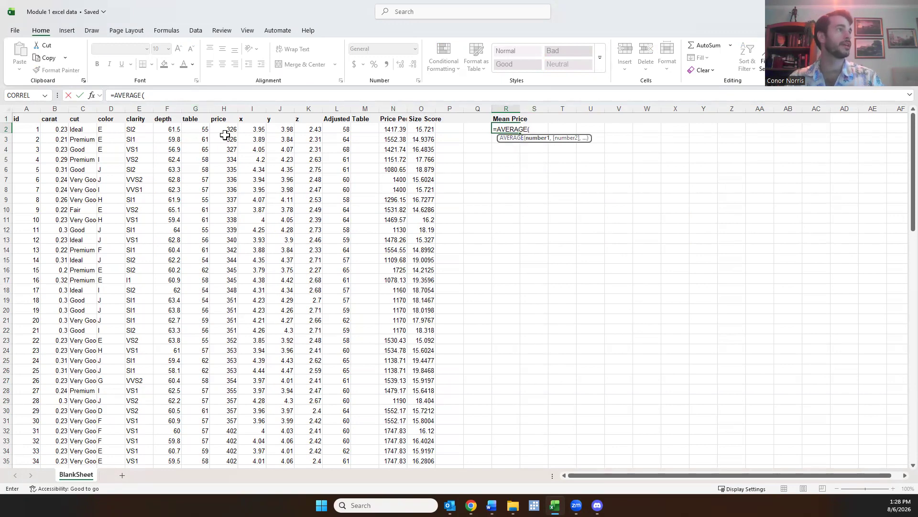
left_click_drag(225, 128, 228, 459)
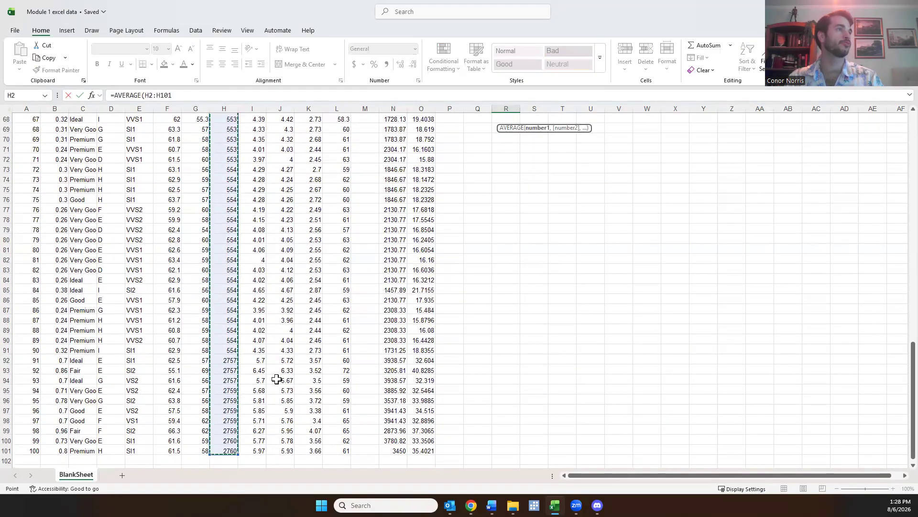
scroll(276, 379, "up", 17)
scroll(277, 379, "up", 5)
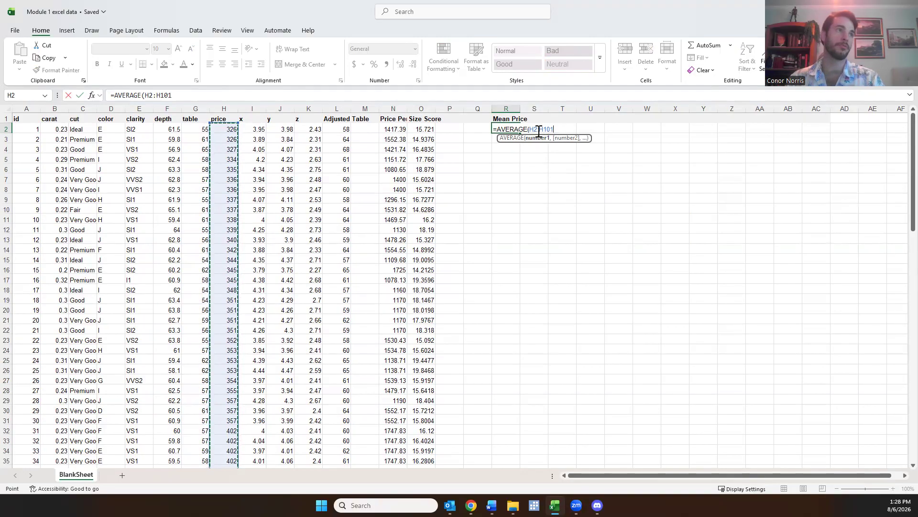
type(")")
key("Return")
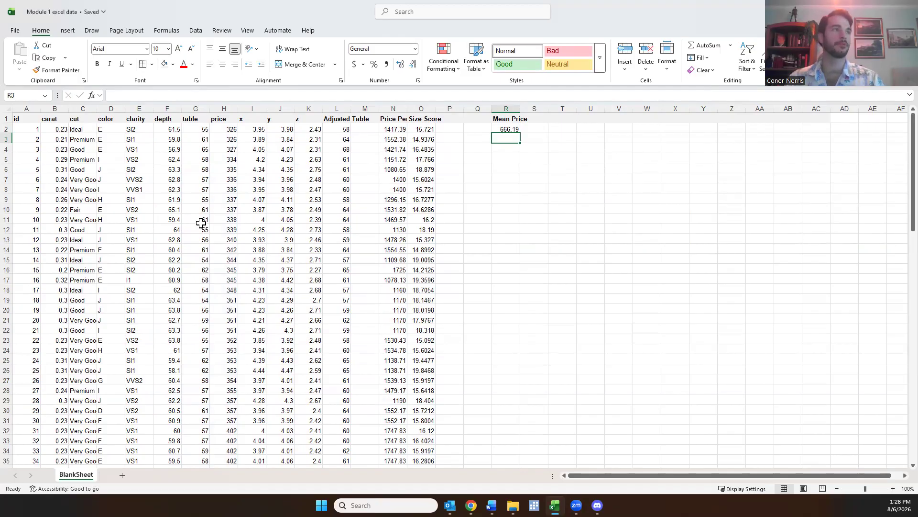
left_click(515, 128)
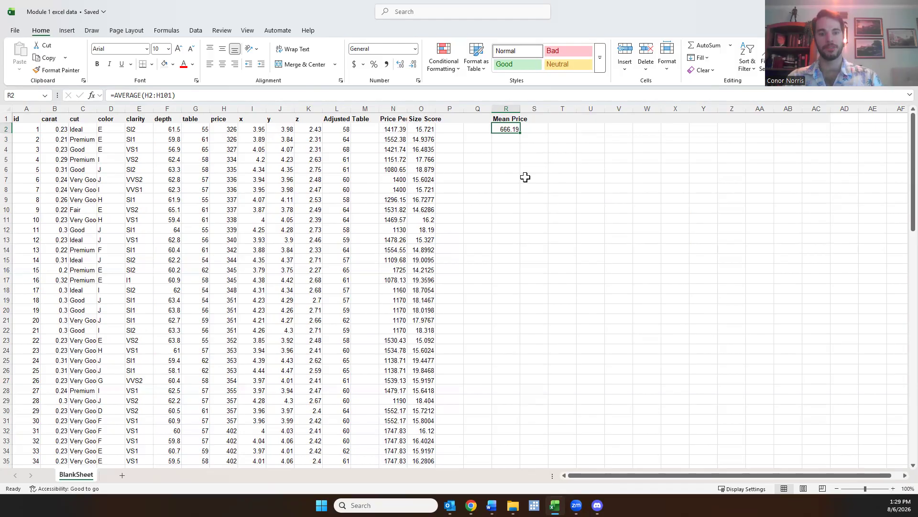
Add the header "Price Index" in cell P1
left_click(461, 118)
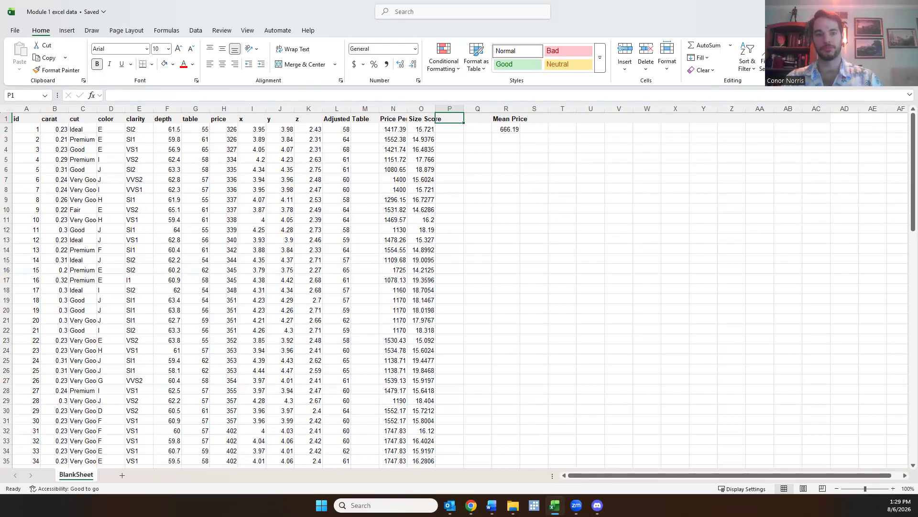
type("Price")
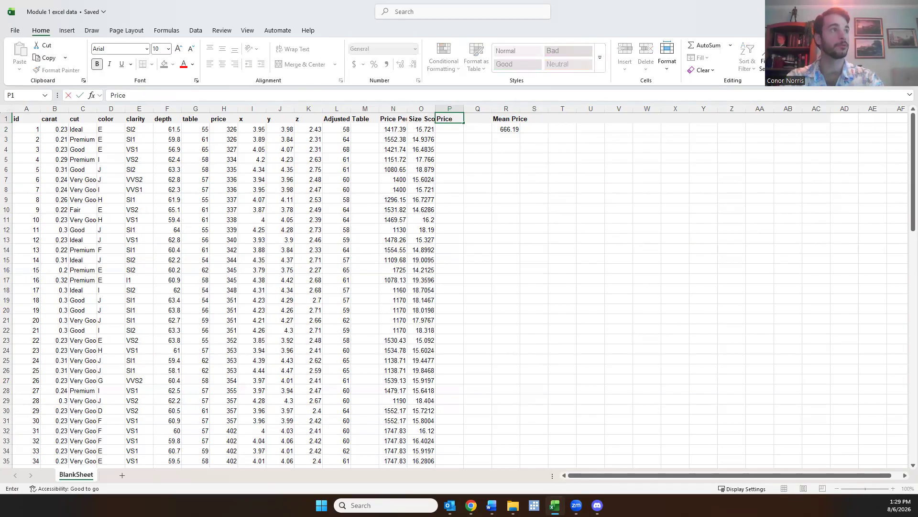
type(" Index")
key("Return")
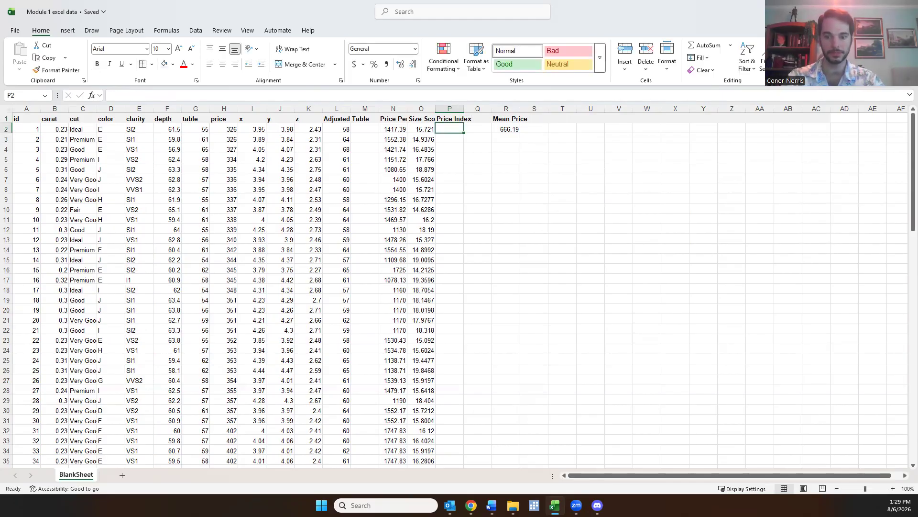
Enter =H2/R2 in cell P2 to divide the first price by the mean price, and fill the formula down through P101
type("+")
key("BackSpace")
type("=")
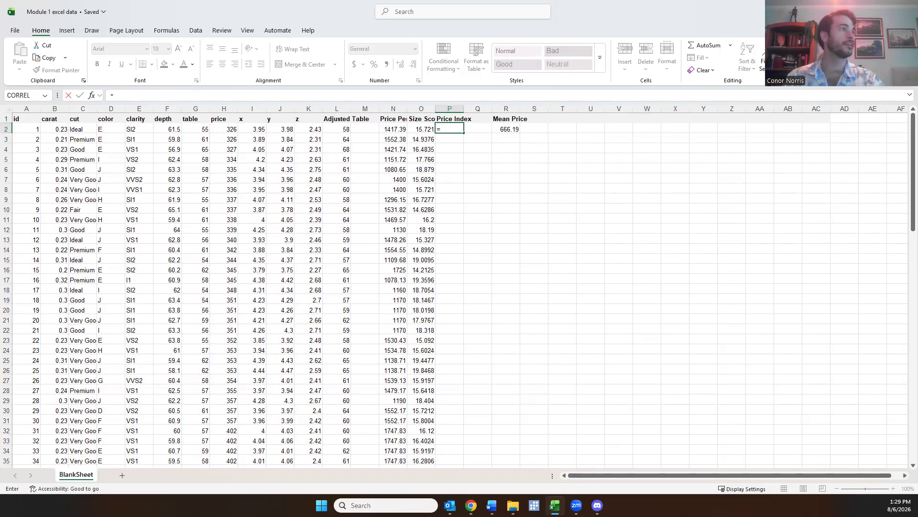
left_click(232, 130)
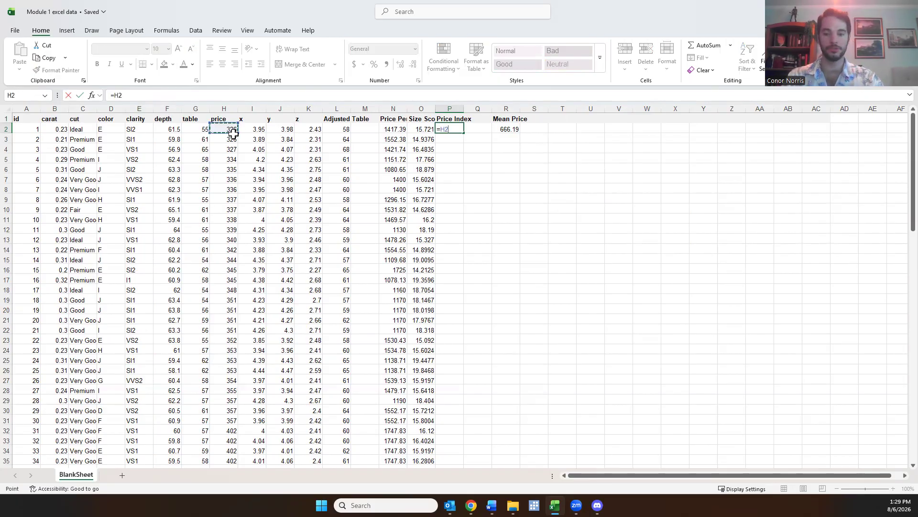
type("/")
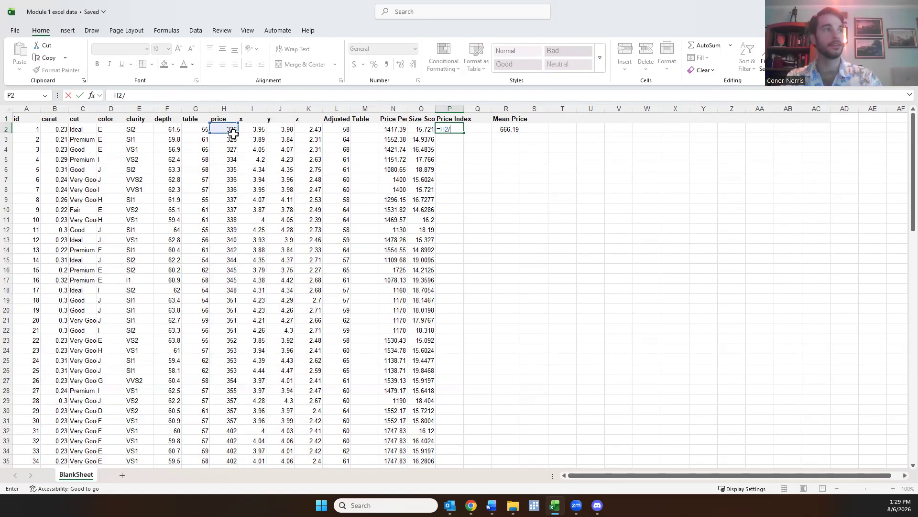
left_click(508, 130)
key("Return")
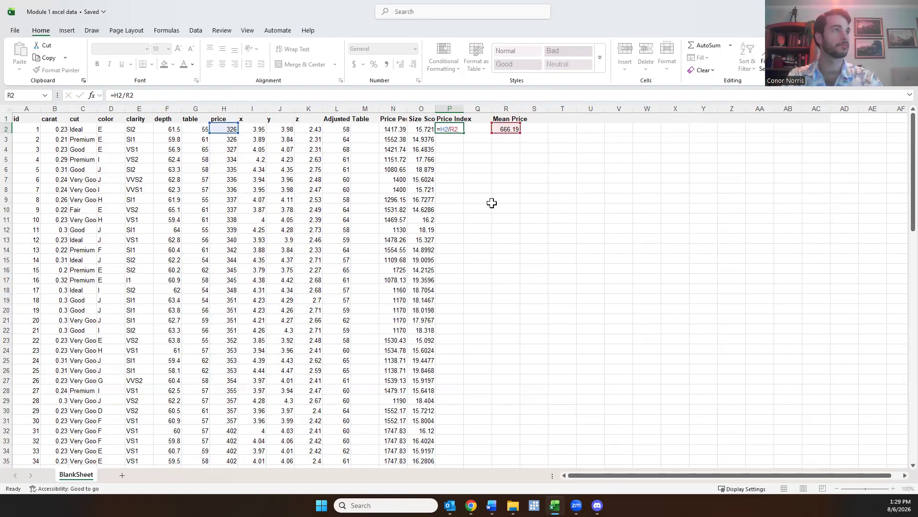
left_click(456, 129)
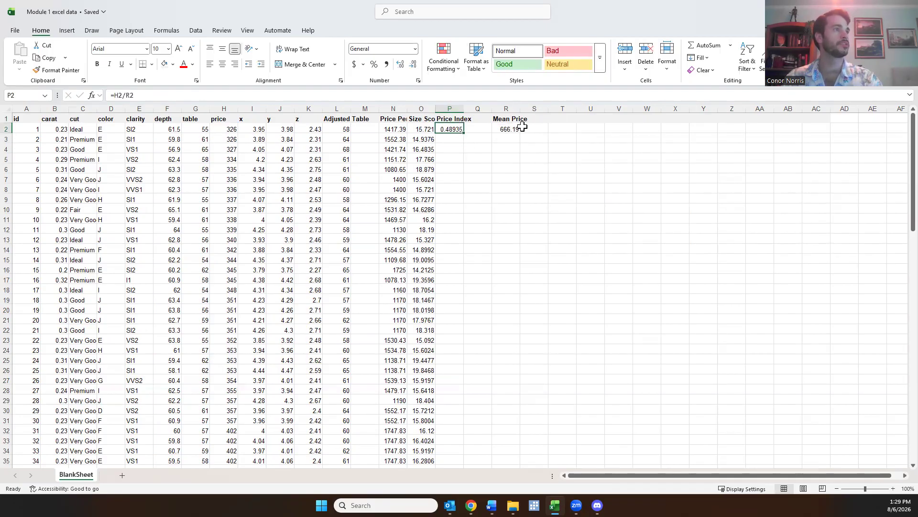
double_click(464, 135)
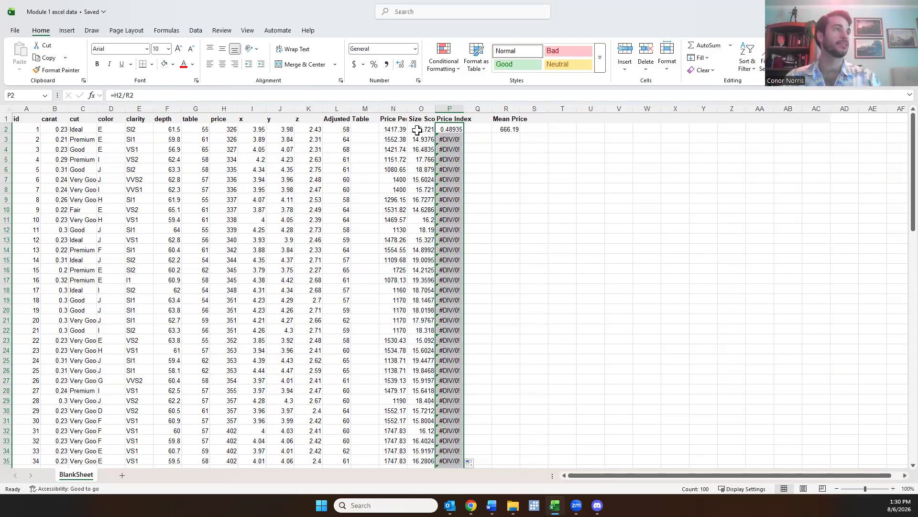
Examine the references in the copied Price Index formulas from P3 downward and the column R cells they divide by
left_click(454, 140)
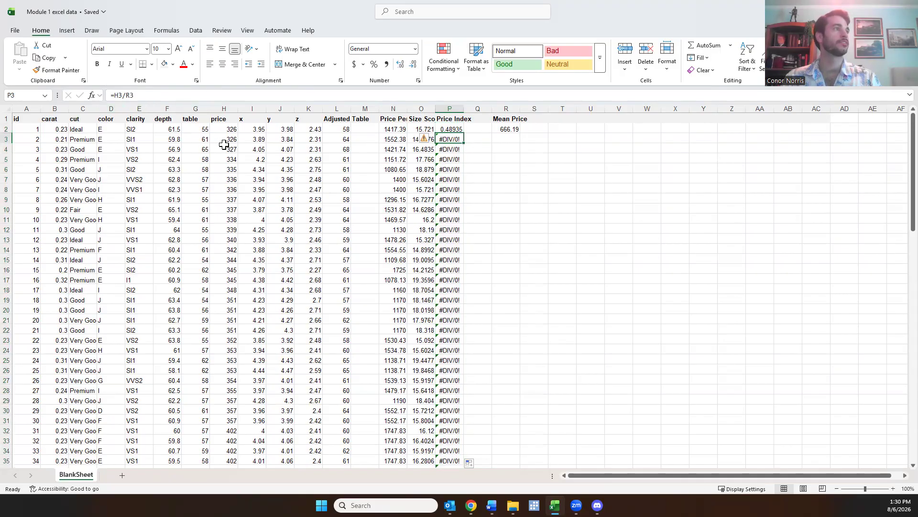
left_click(507, 140)
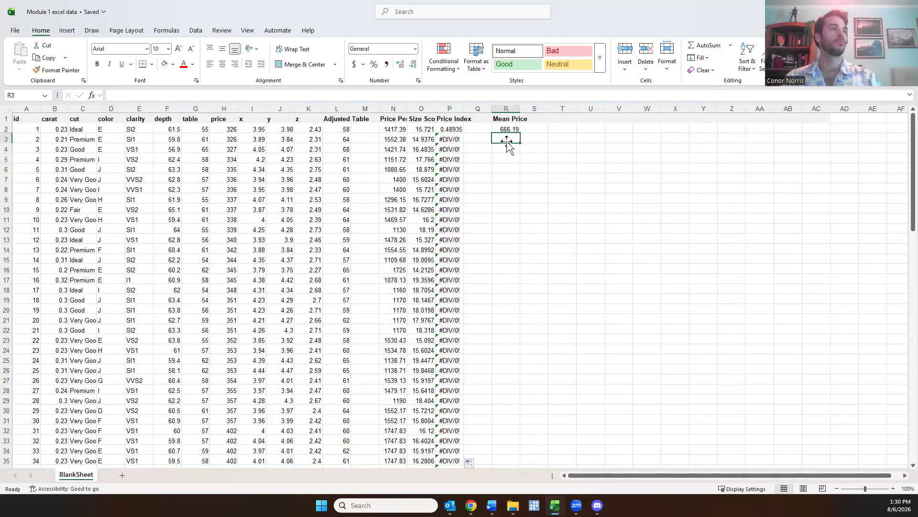
left_click(450, 139)
key("Down")
key("Down")
key("Down")
key("Down")
key("Down")
key("Down")
key("Down")
key("Down")
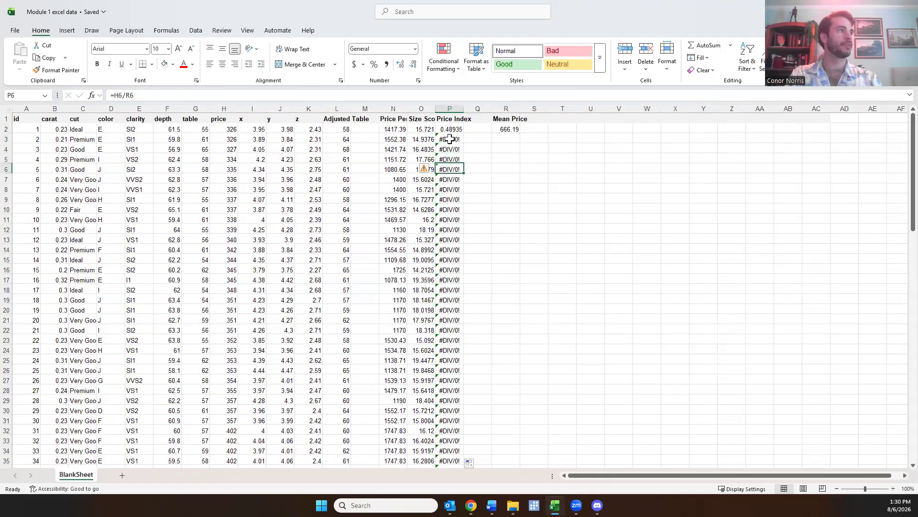
left_click(511, 210)
left_click_drag(506, 181, 509, 392)
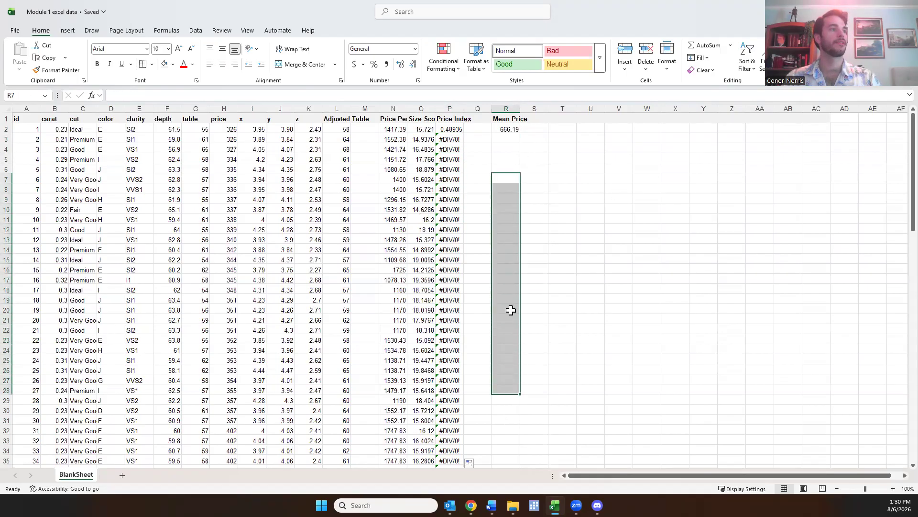
Undo the fill-down of the Price Index formula and its entry in cell P2
left_click(505, 179)
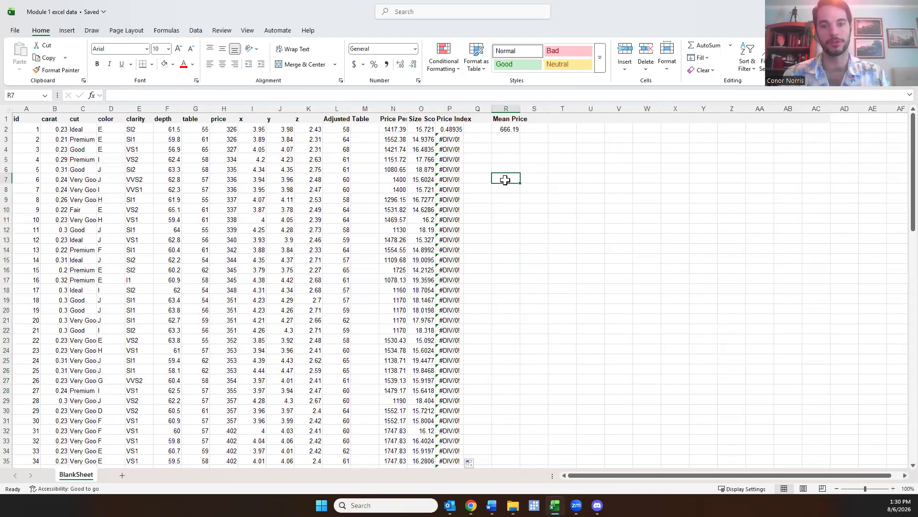
left_click(449, 128)
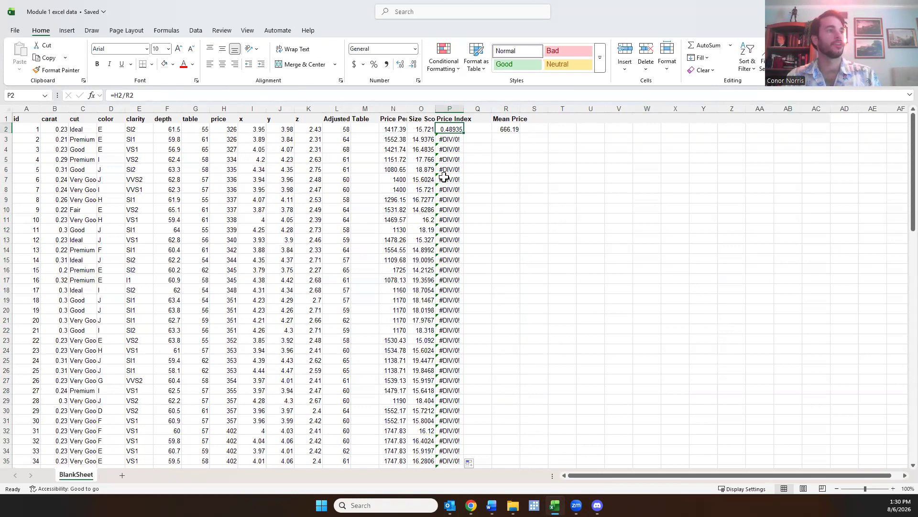
key("ctrl+z")
key("ctrl+z")
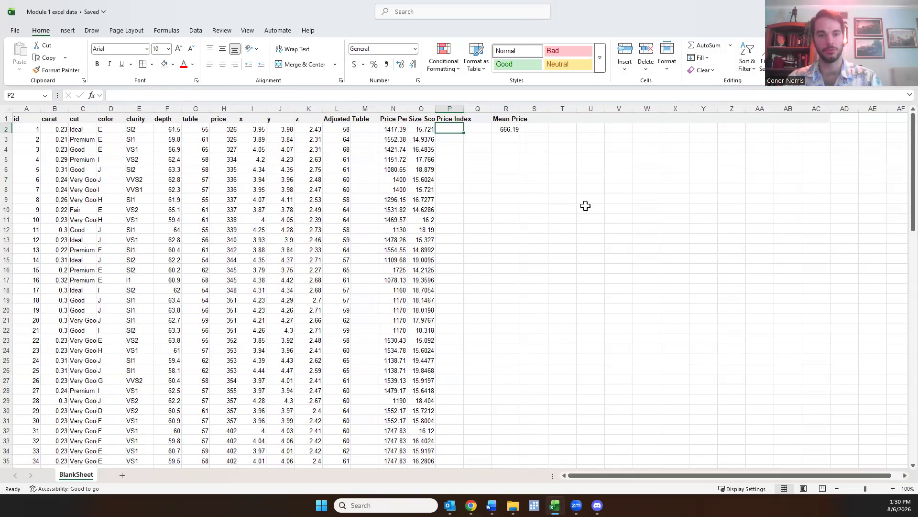
Enter =H2/$R$2 in cell P2, locking the mean price reference, and fill the formula down through P101
type("=")
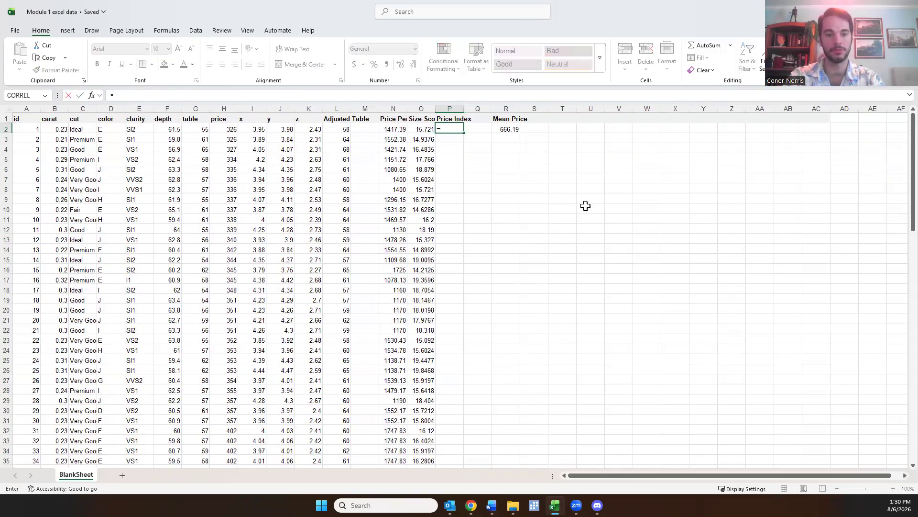
type("h2")
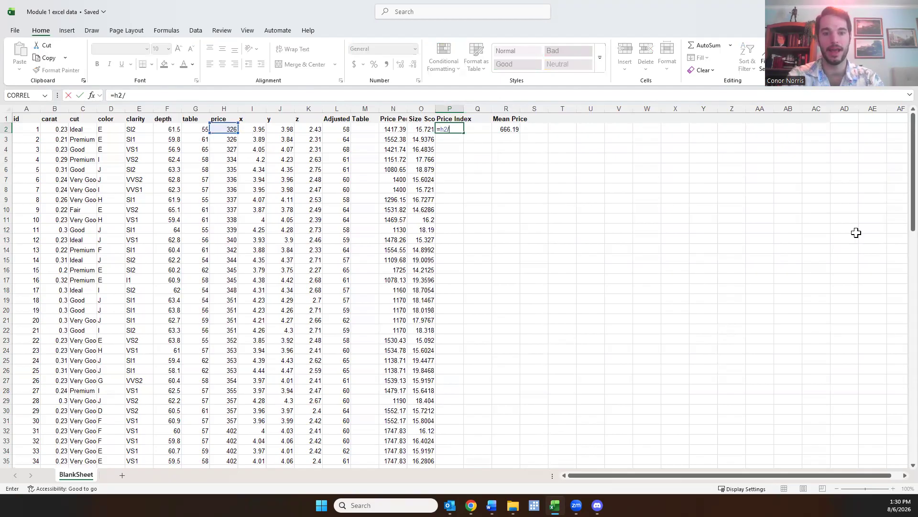
type("/$")
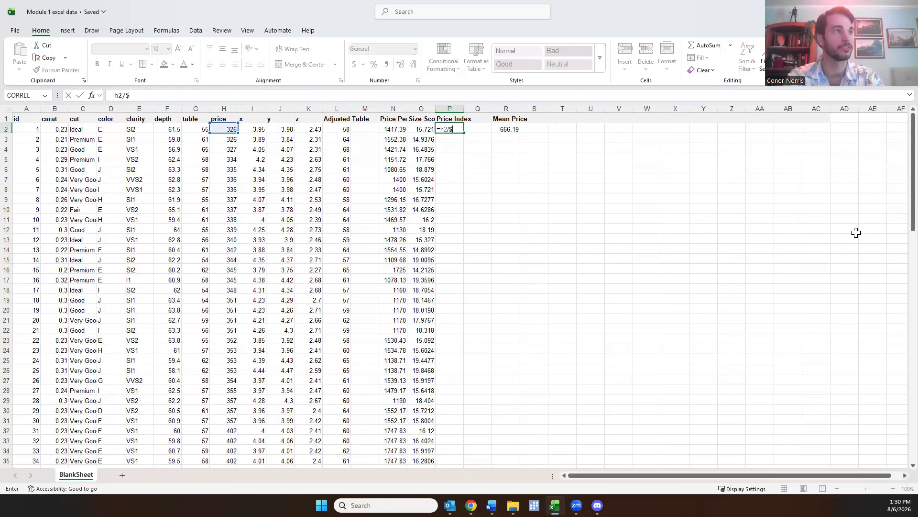
type("R$2")
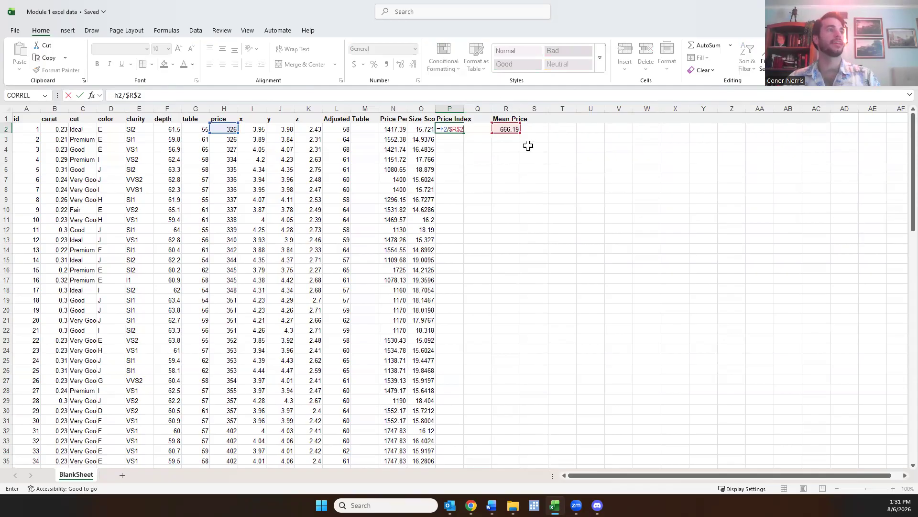
key("Return")
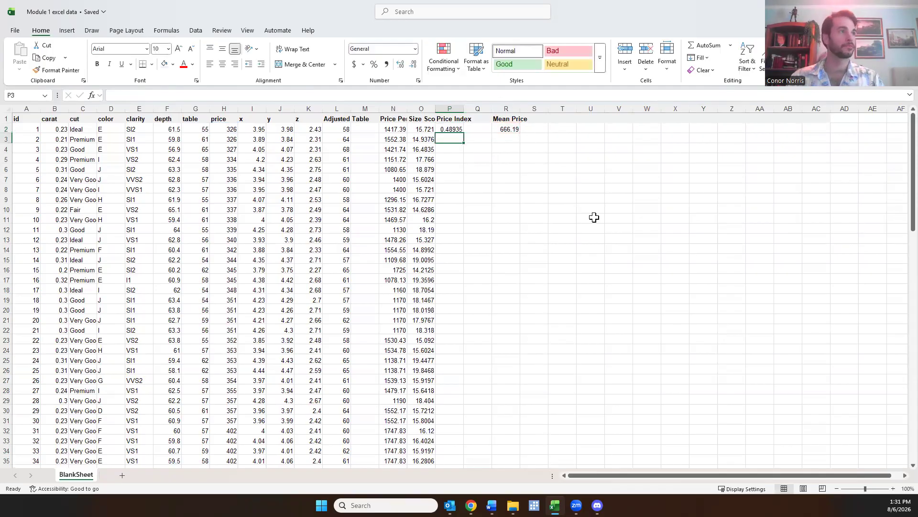
left_click(452, 125)
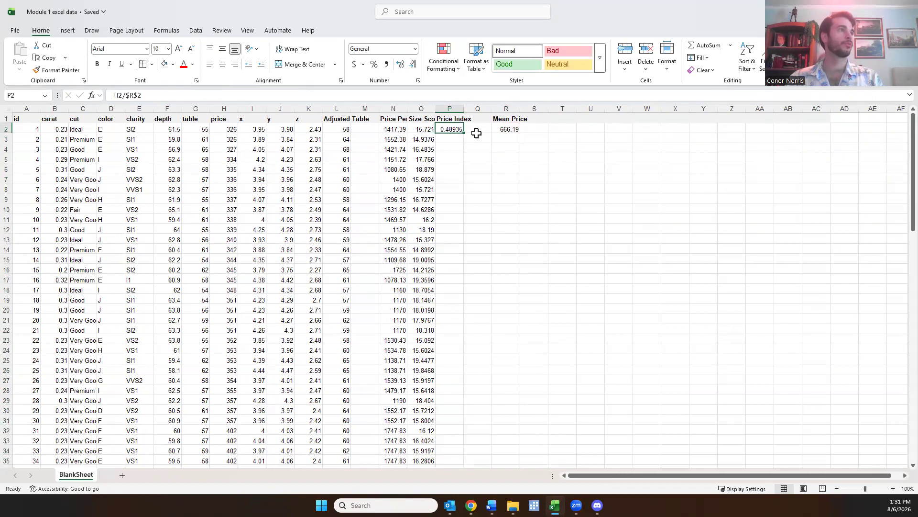
double_click(464, 134)
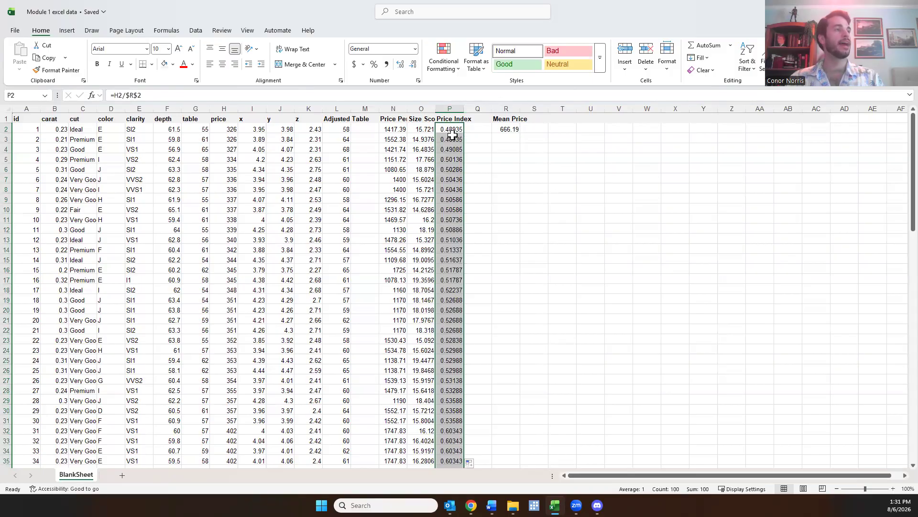
Examine the references in the copied Price Index formulas from P3 to P13 and the filled values down to row 101
left_click(458, 138)
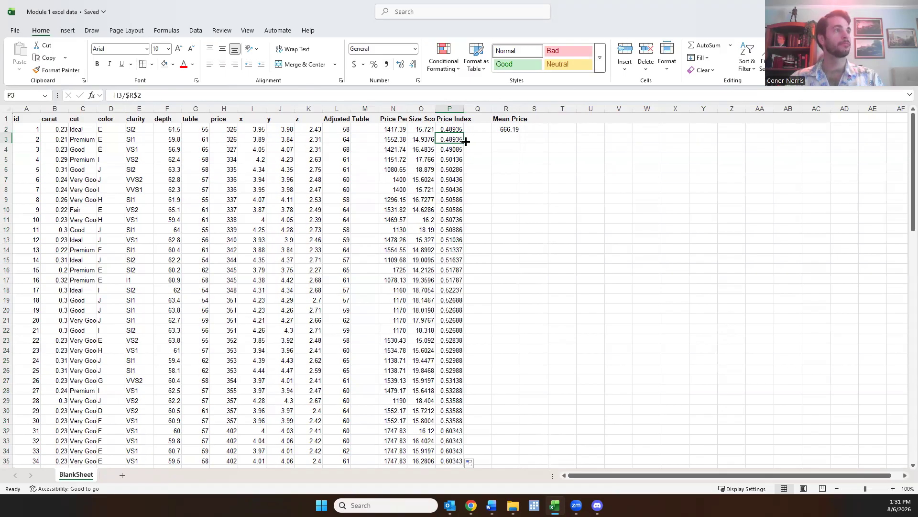
left_click(225, 94)
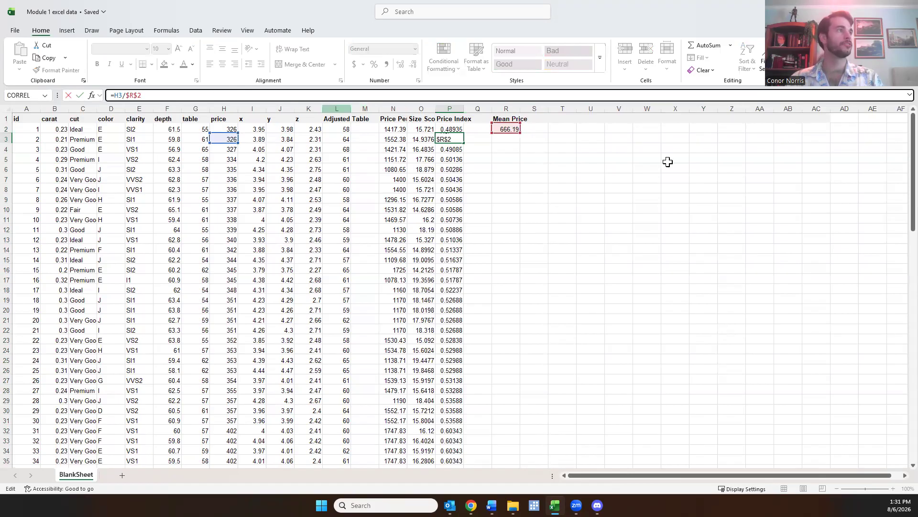
key("Return")
key("Down")
key("Down")
key("Down")
key("Down")
key("Down")
key("Down")
key("Down")
key("Down")
key("Down")
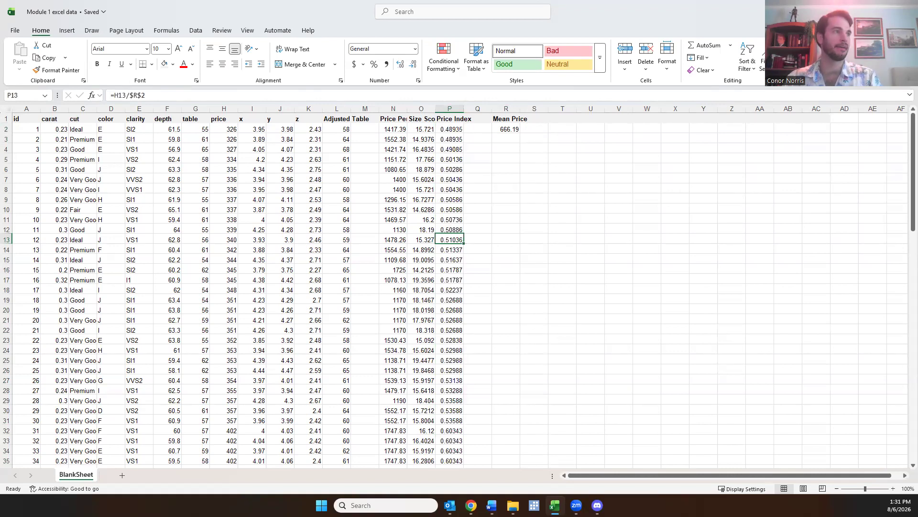
scroll(475, 308, "down", 20)
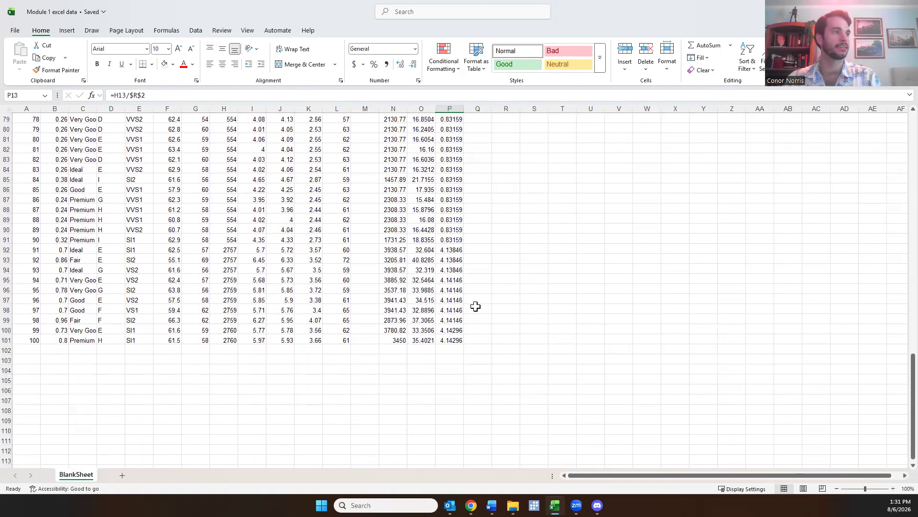
scroll(466, 325, "up", 2)
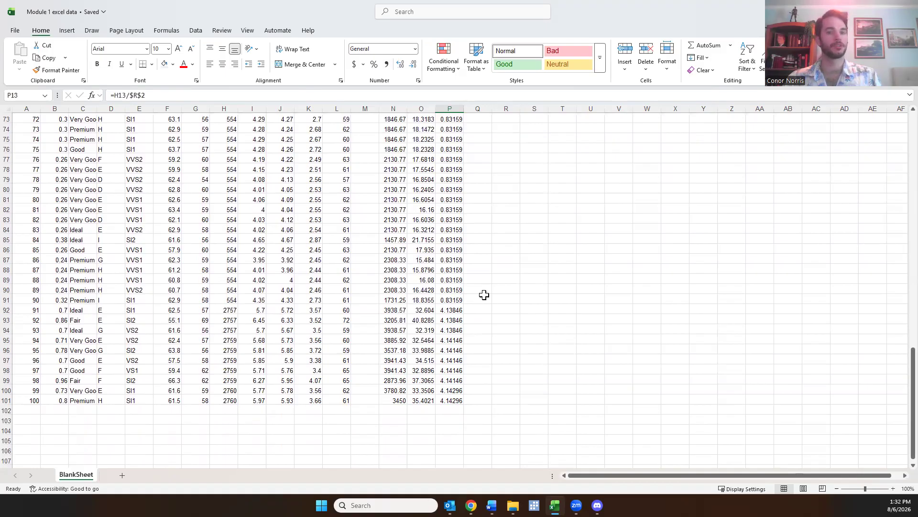
scroll(484, 293, "up", 20)
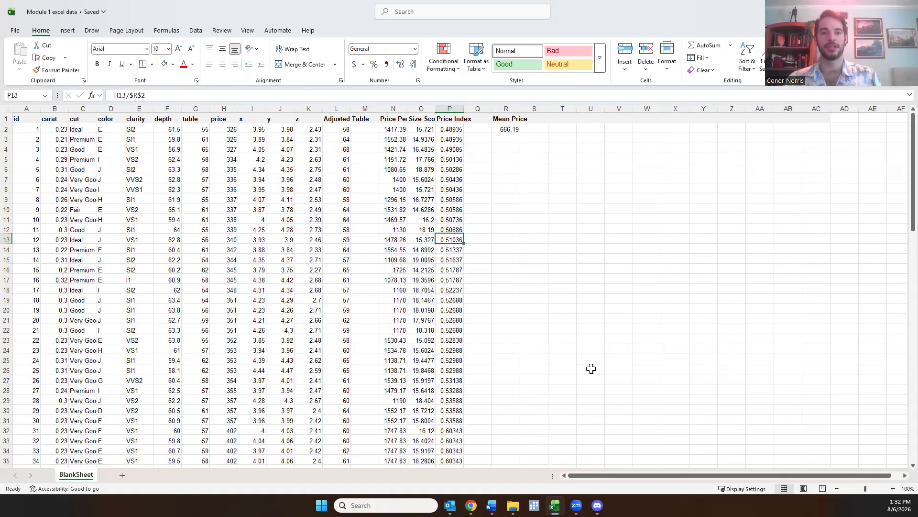
Enter the summary labels Sum, Mean, Minimum, Maximum, St Deviation and Count down cells T1 to T6, with Sum in bold
left_click(562, 117)
key("ctrl+b")
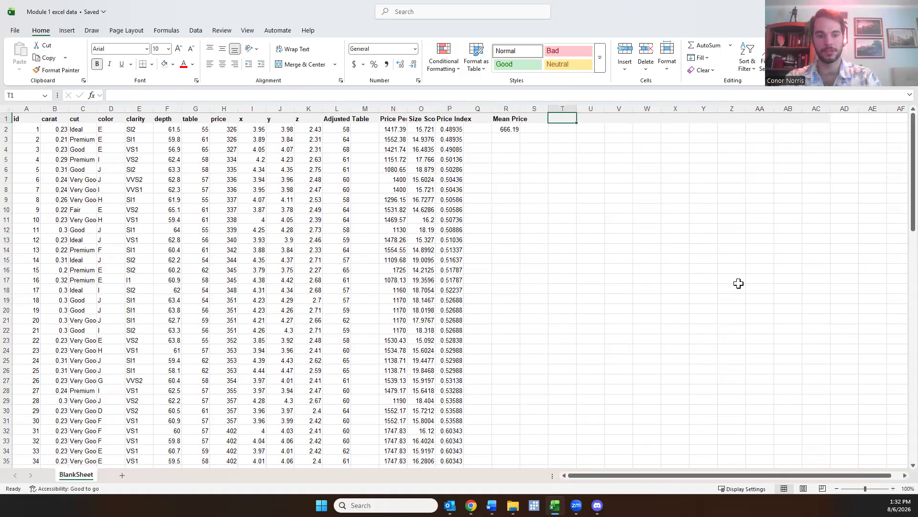
type("Sum")
key("Return")
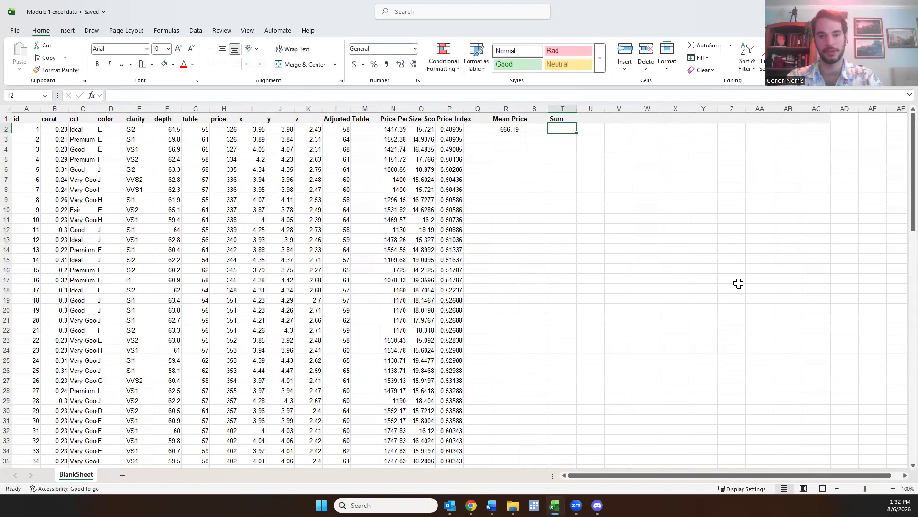
type("Mean")
key("Return")
type("Minimum")
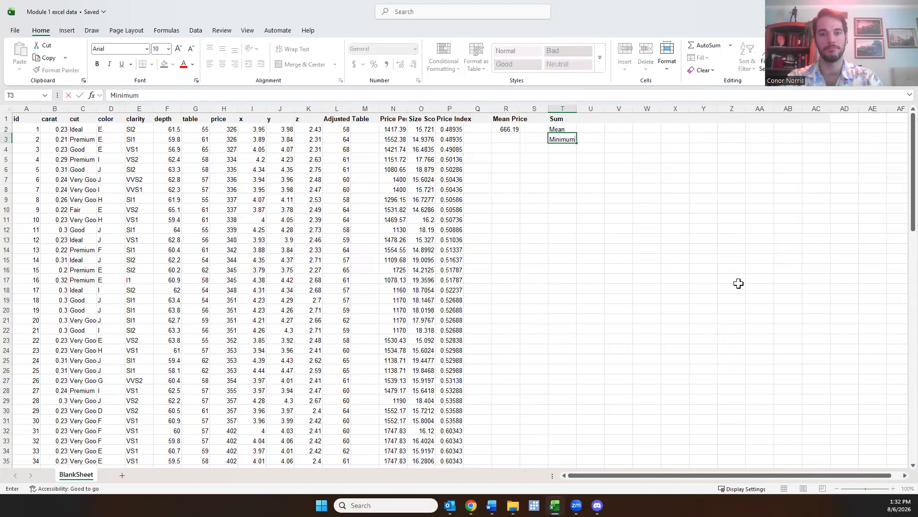
key("Return")
type("Max")
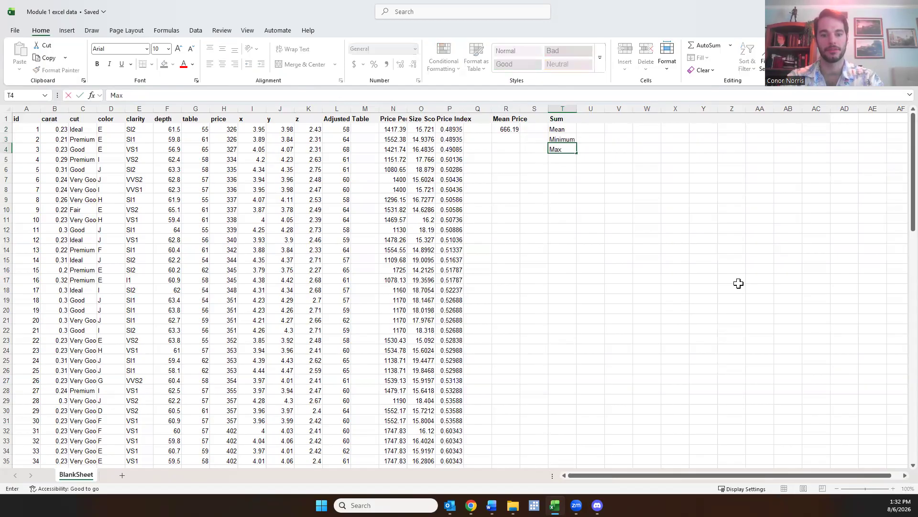
type("imum")
key("Return")
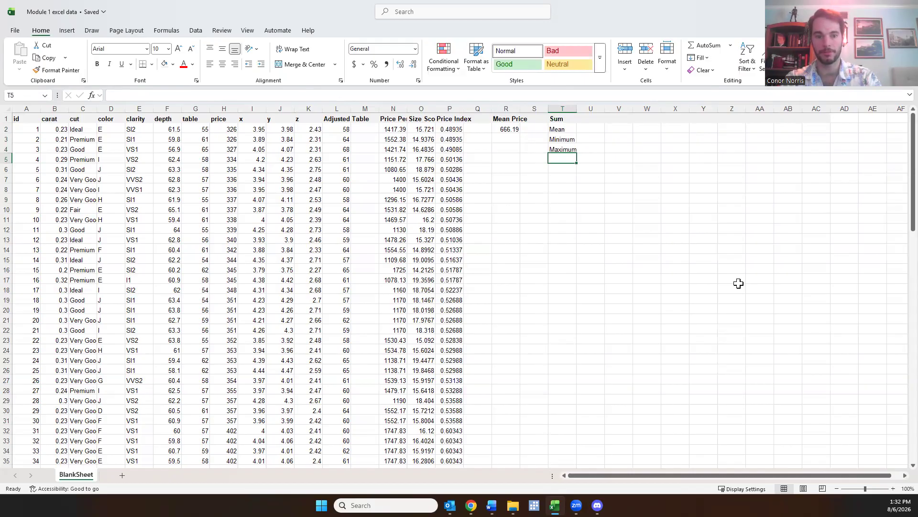
type("St Deviation")
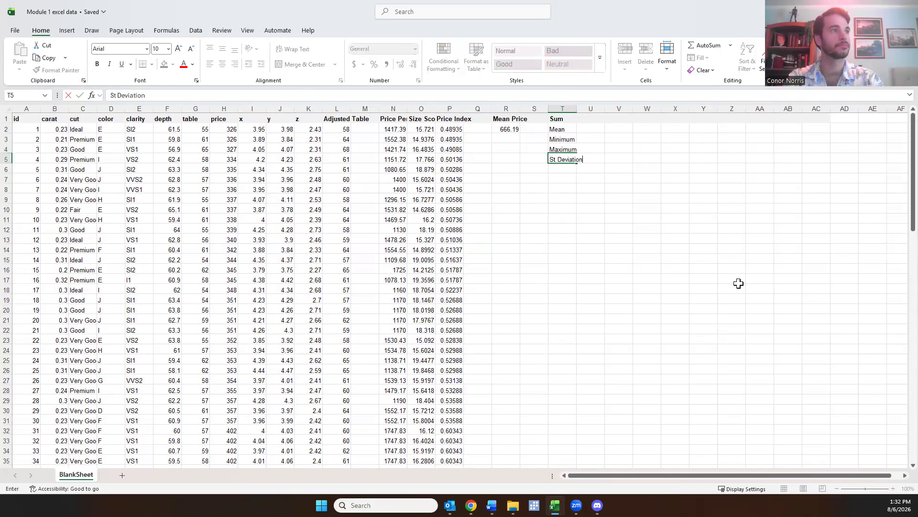
key("Return")
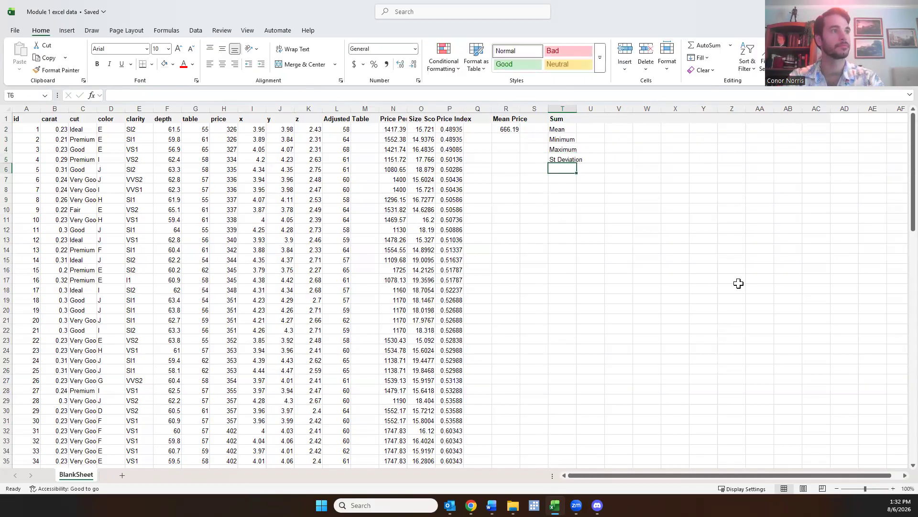
type("Count")
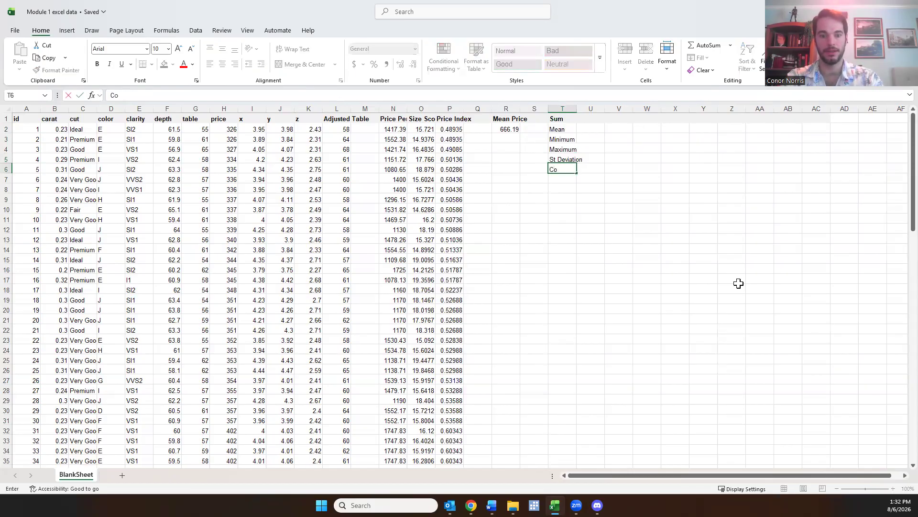
key("Return")
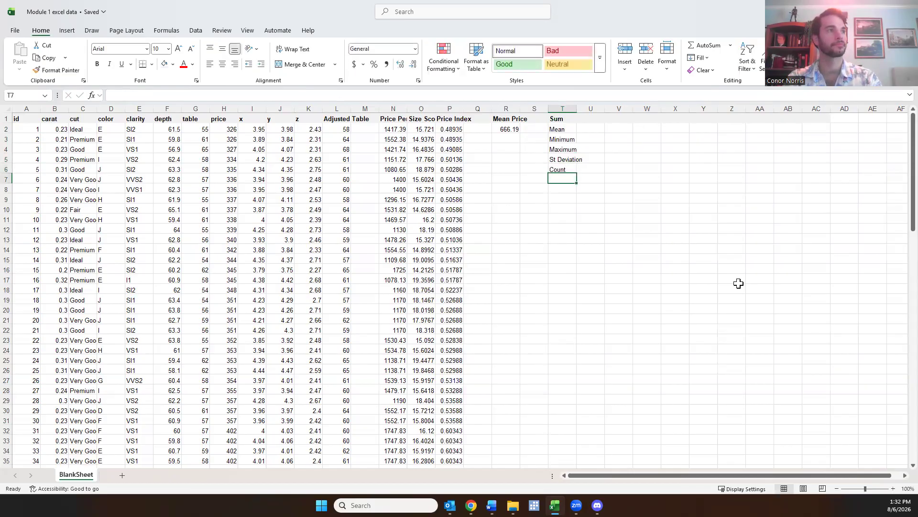
Enter =SUM(B2:B101) in cell U1 to total the carat column, checking the range's last row and the stored formula
key("Right")
key("Up")
key("Up")
key("Up")
key("Up")
key("Up")
key("Up")
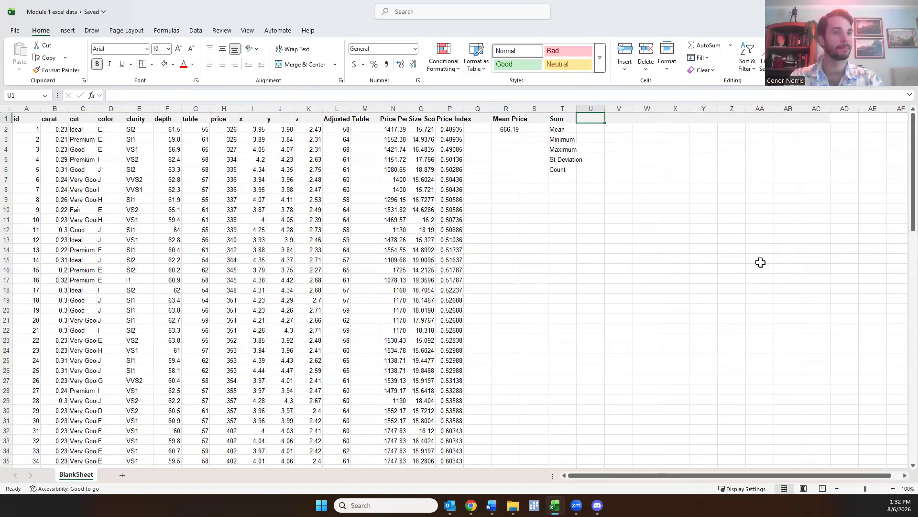
type("=")
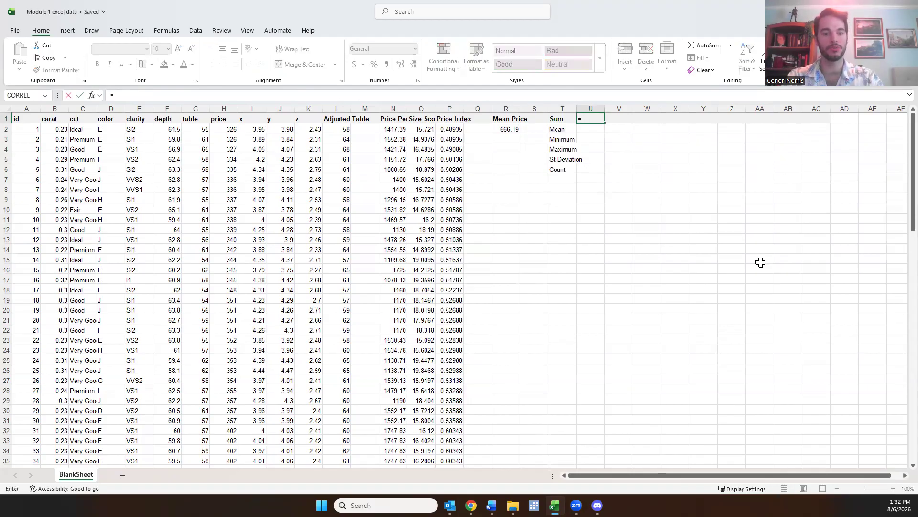
type("sum")
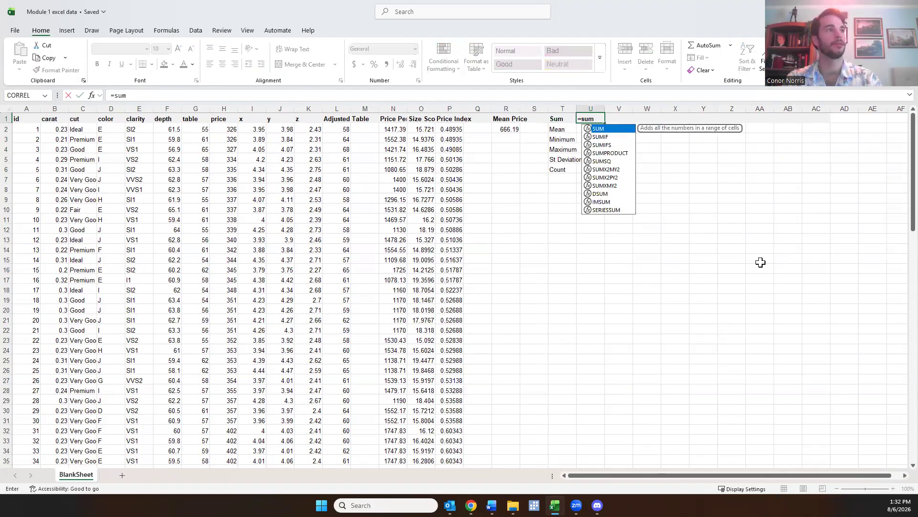
type("(")
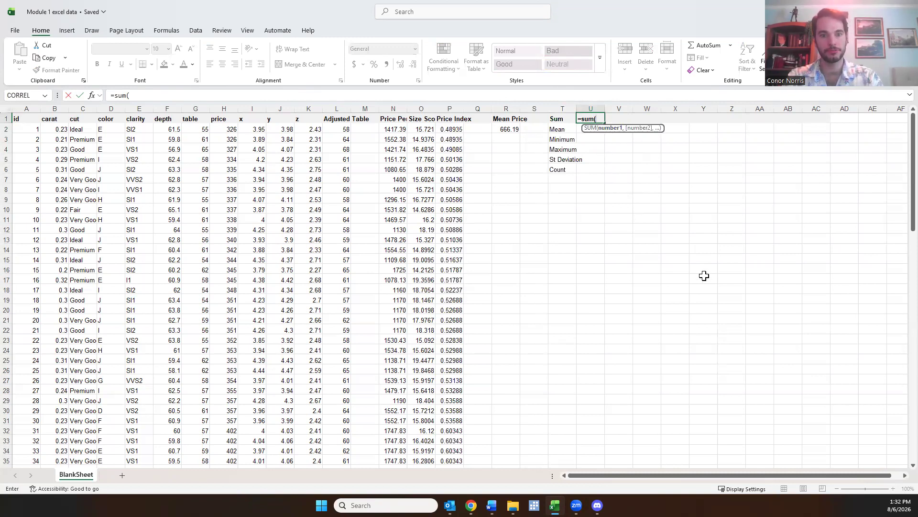
type("B2")
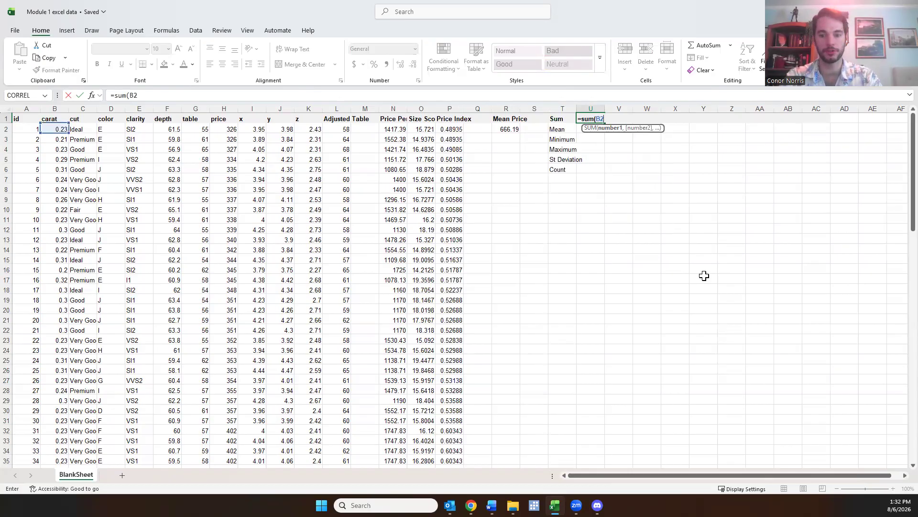
type(":B")
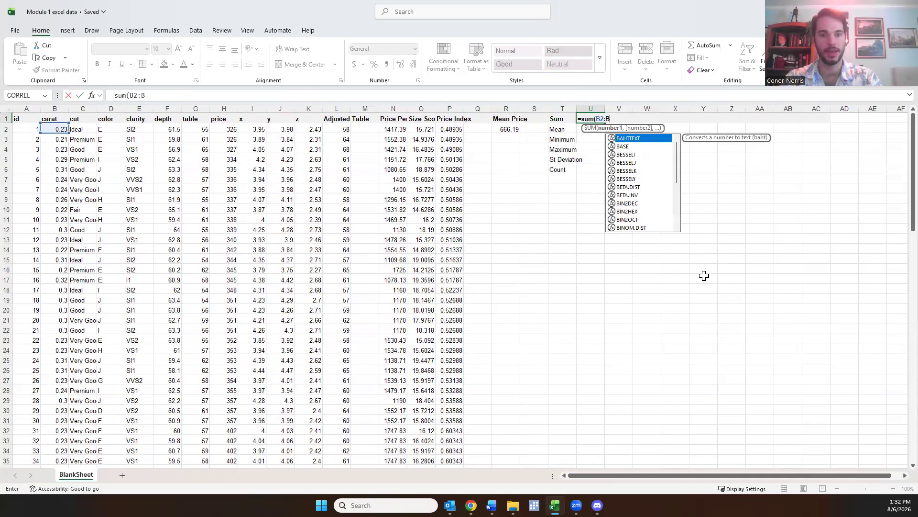
type("101")
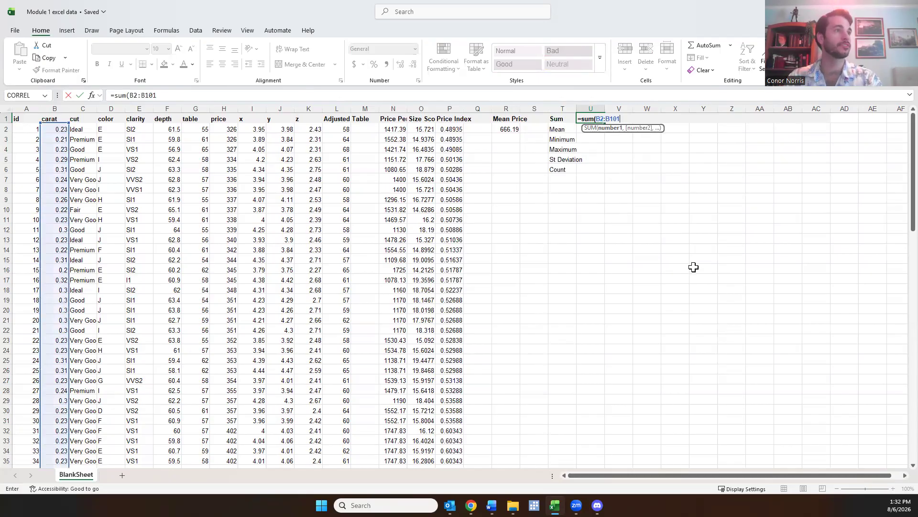
scroll(98, 195, "down", 20)
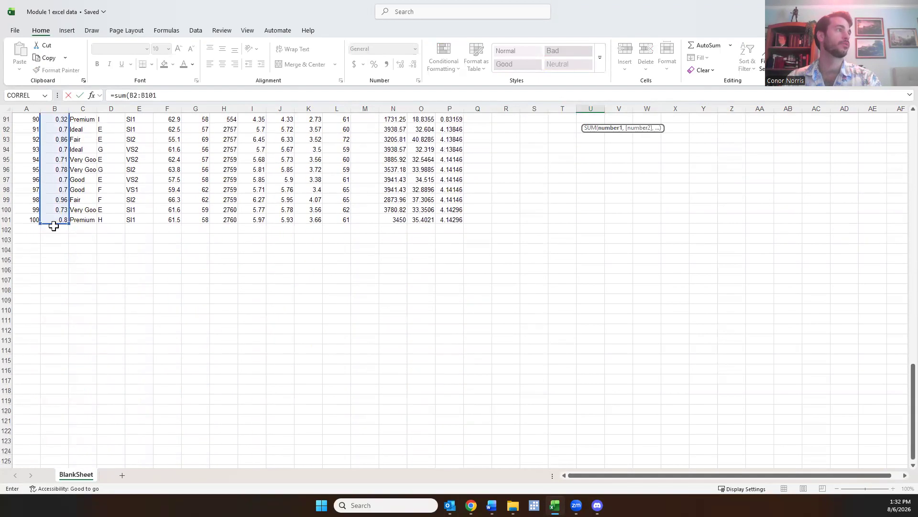
scroll(404, 268, "up", 20)
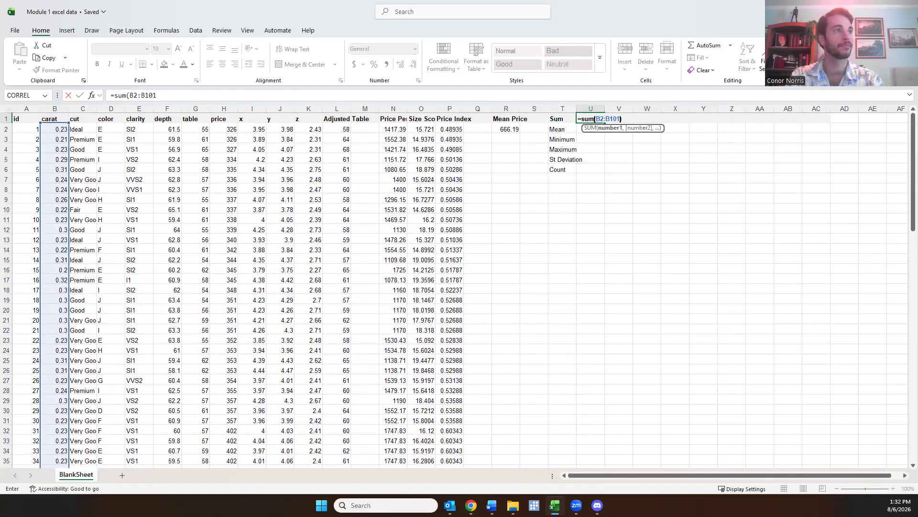
key("Return")
left_click(595, 120)
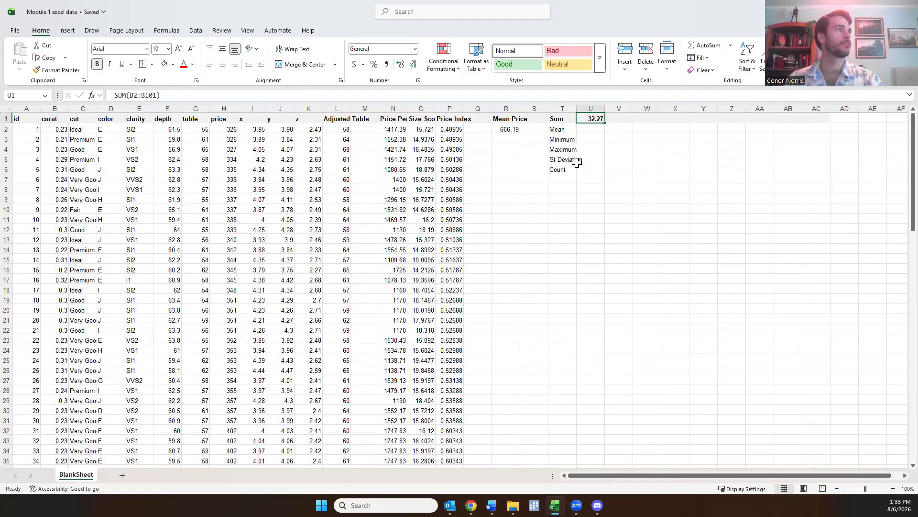
Enter =AVERAGE(B2:B101) in cell U2 to calculate the mean carat
left_click(592, 129)
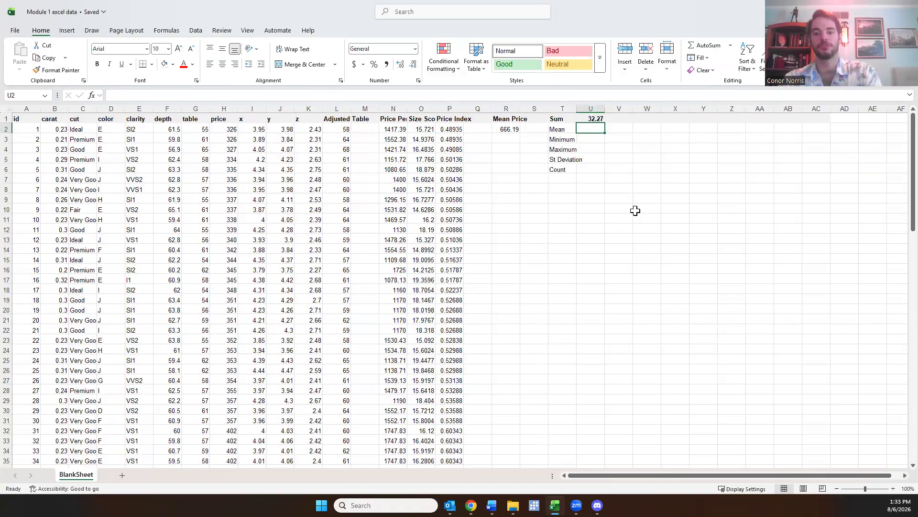
type("=a")
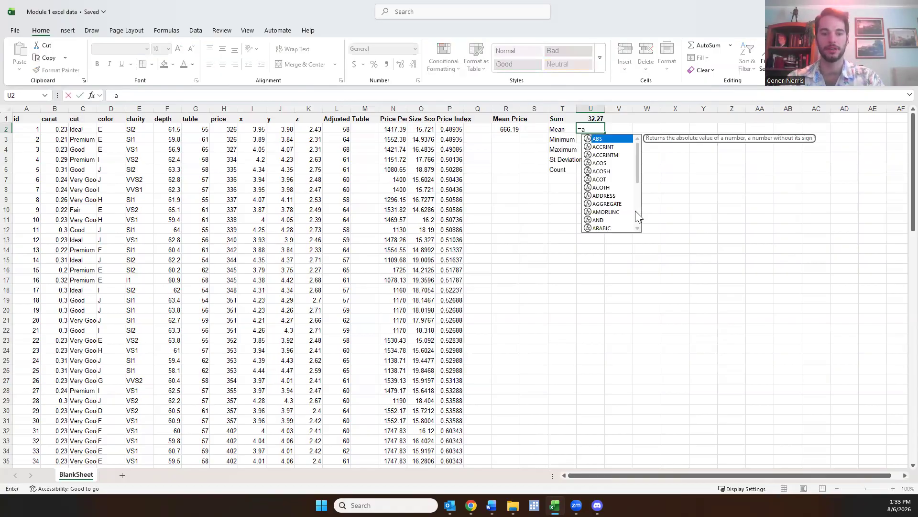
type("verage")
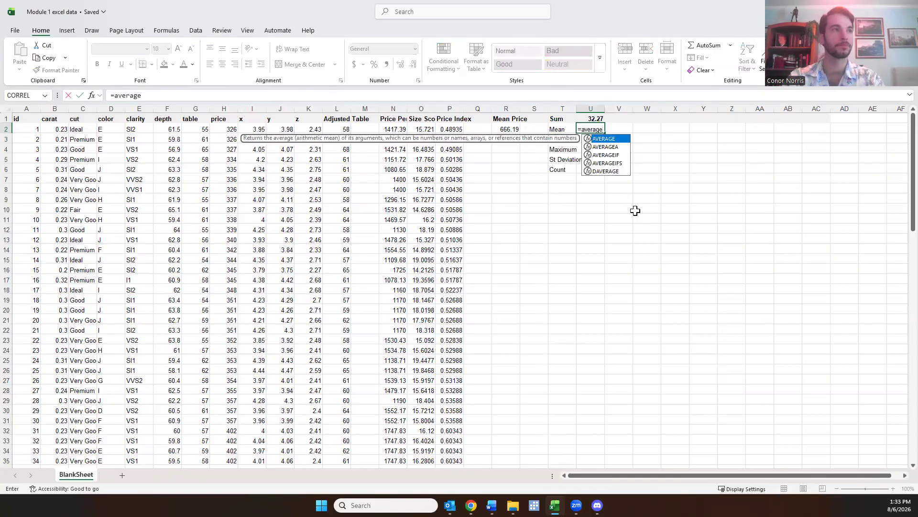
type("(")
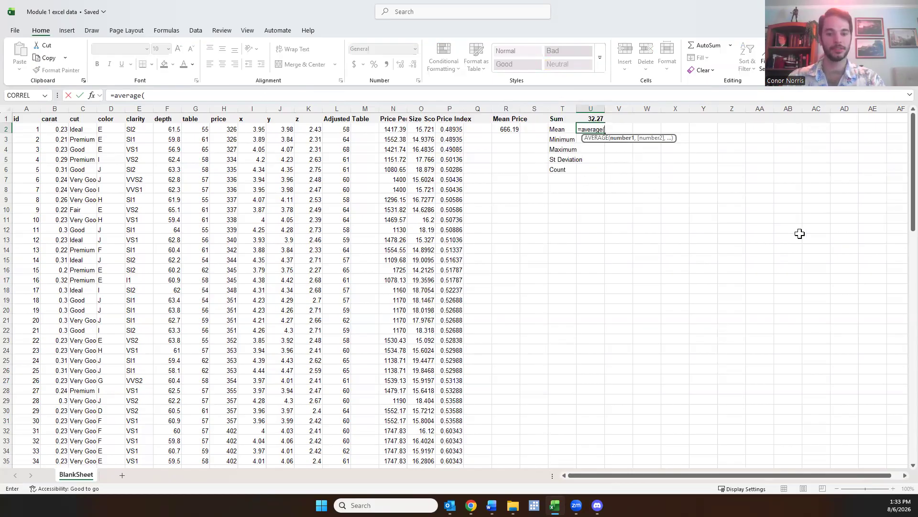
type("B2:")
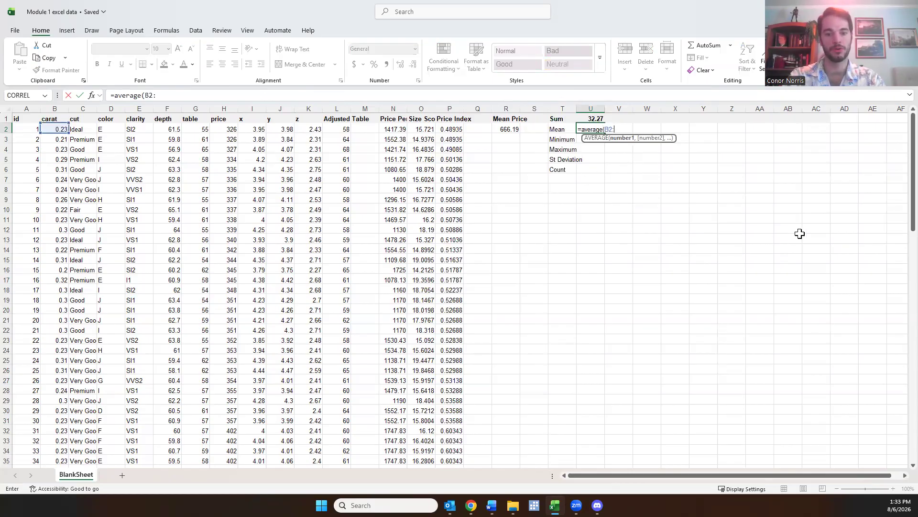
type("B101")
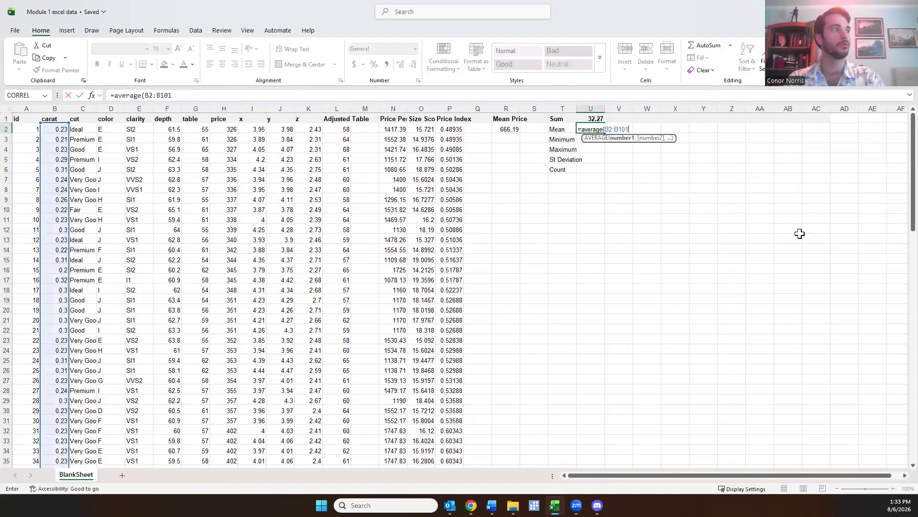
type(")")
mouse_move(898, 150)
left_mouse_down()
mouse_move(895, 425)
mouse_move(897, 151)
left_mouse_up()
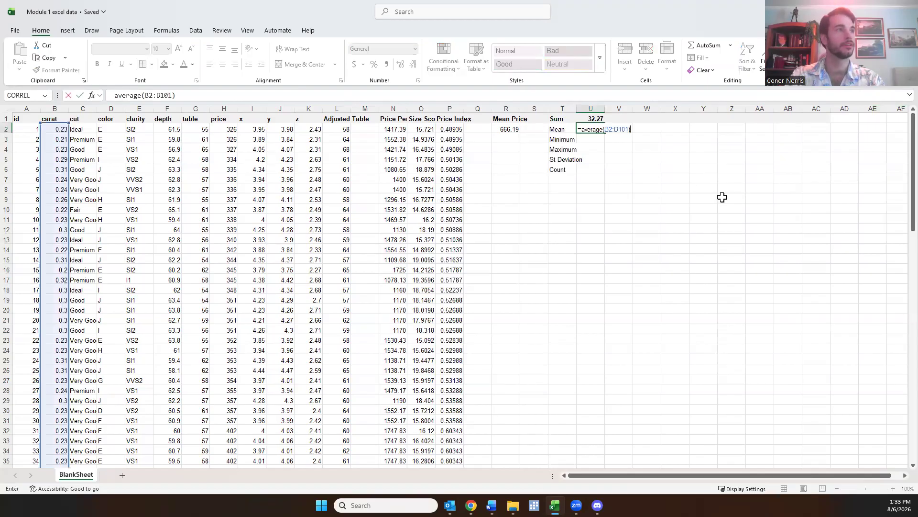
key("Return")
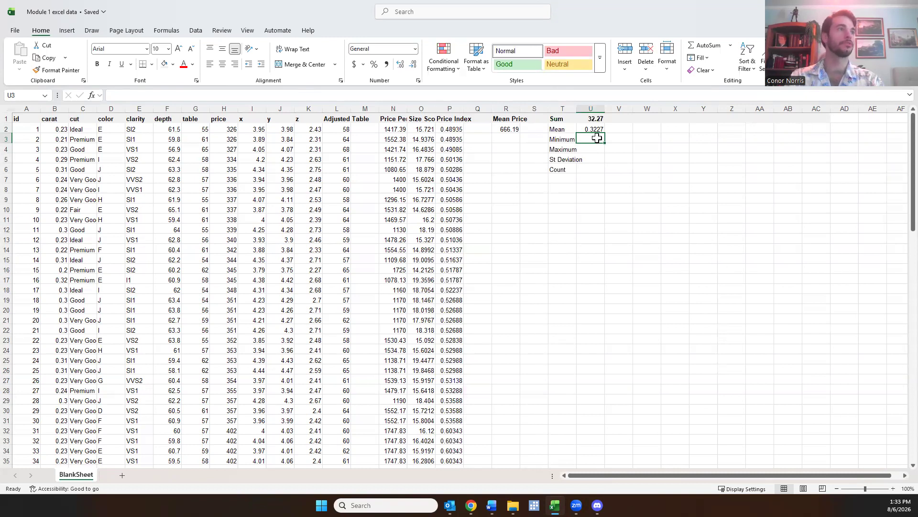
Enter =MIN(B2:B101) in cell U3 to find the minimum carat
type("=min")
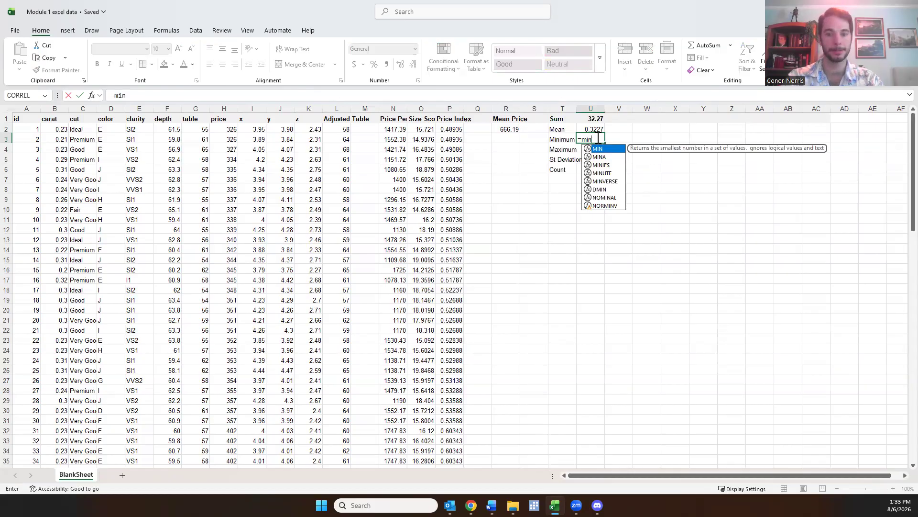
type("(")
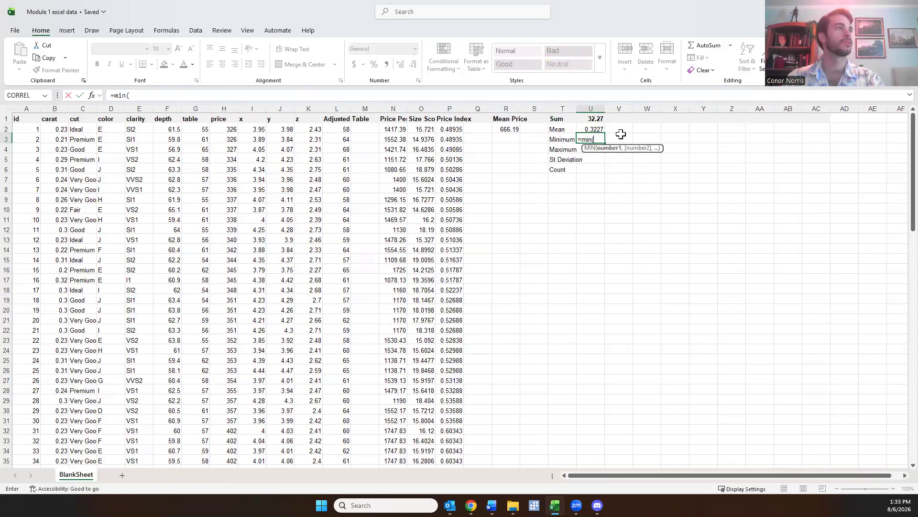
type("B2:")
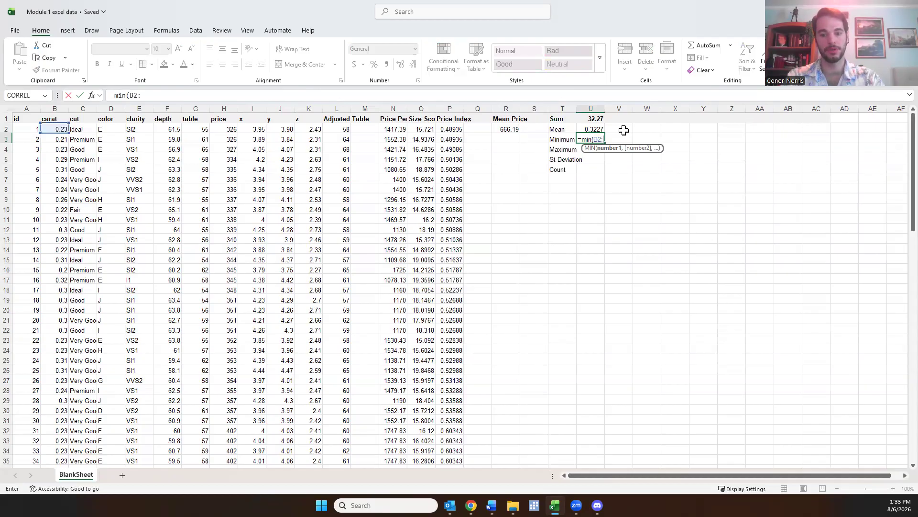
type("B101")
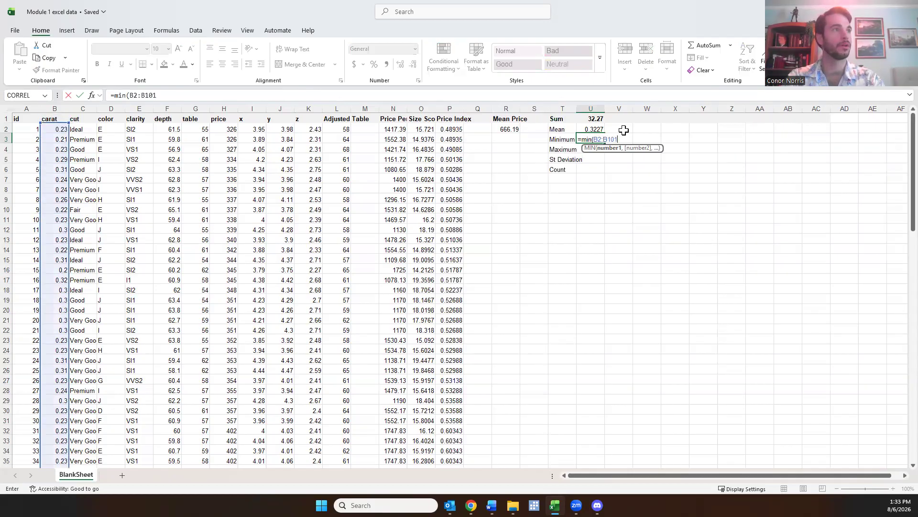
key("Return")
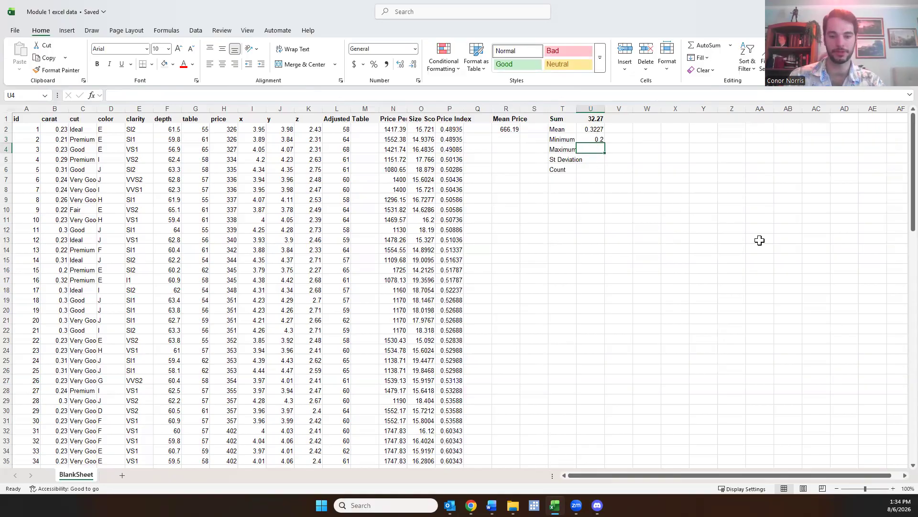
Enter =MAX(B2:B101) in cell U4 to find the maximum carat
type("=m")
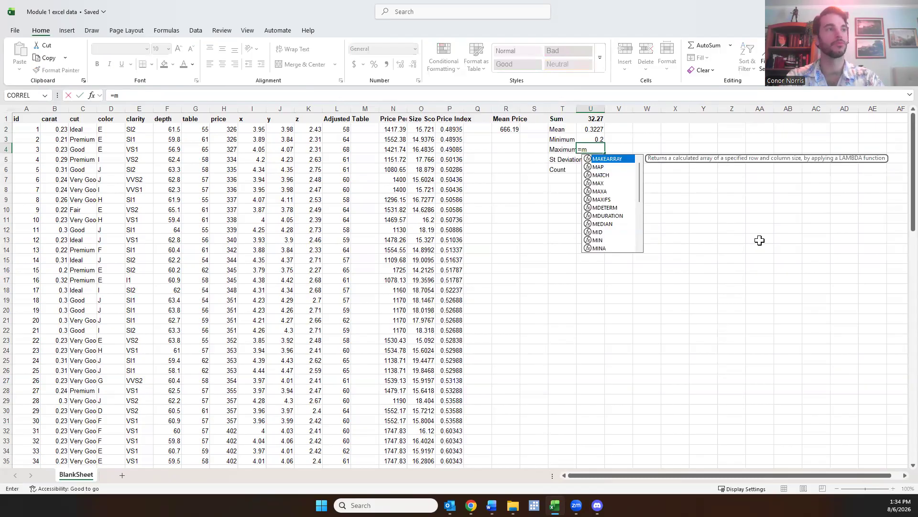
type("ax(")
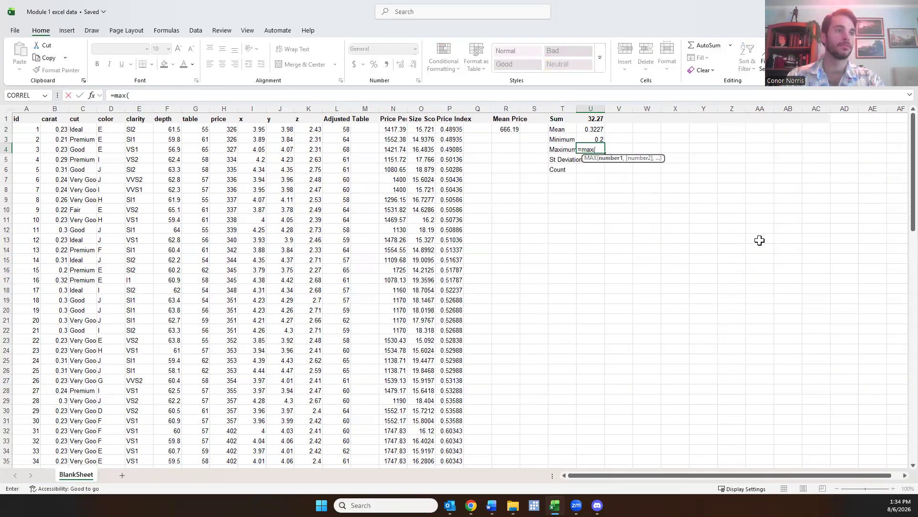
type("B2:B101)")
key("Return")
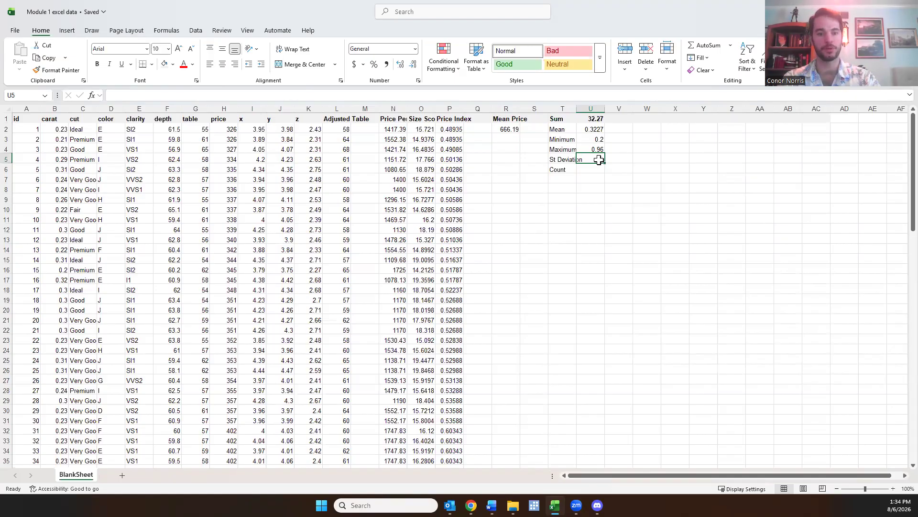
Enter =STDEV.S(B2:B101) in cell U5, using the sample standard deviation function for the carat column
type("=st")
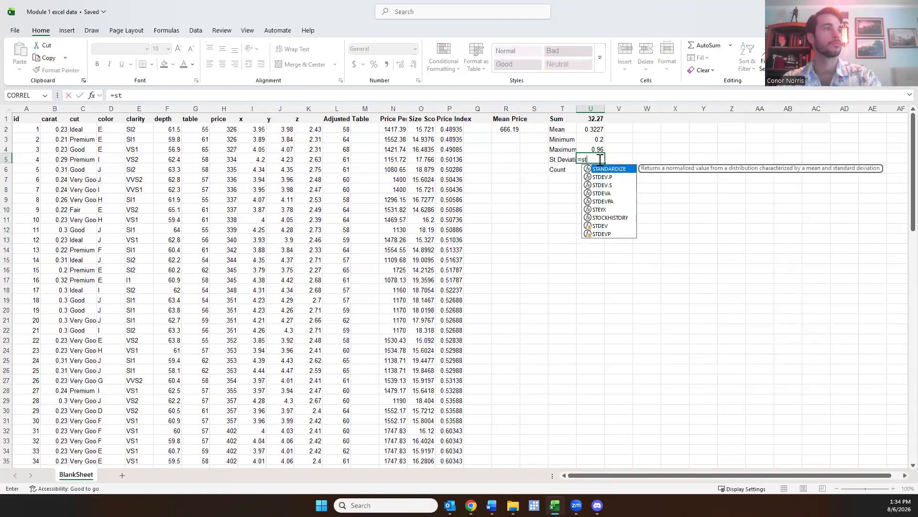
type("dev")
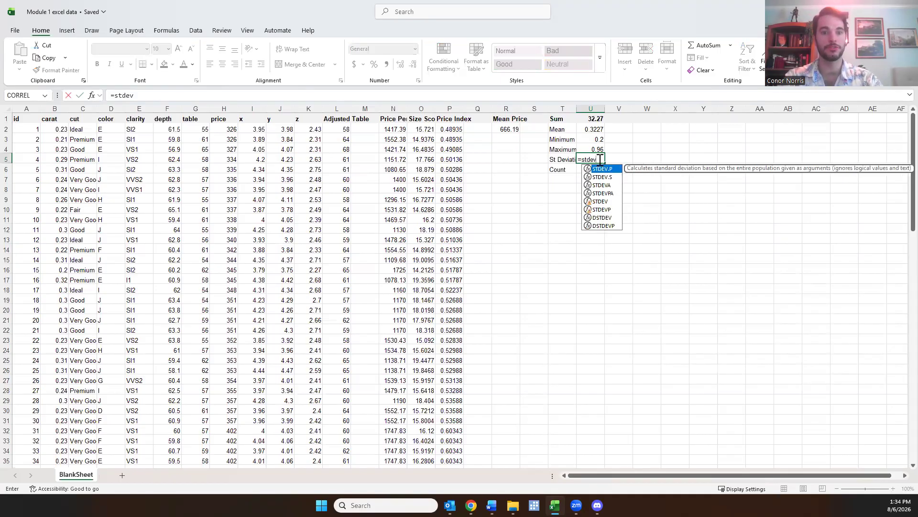
left_click(607, 181)
double_click(605, 180)
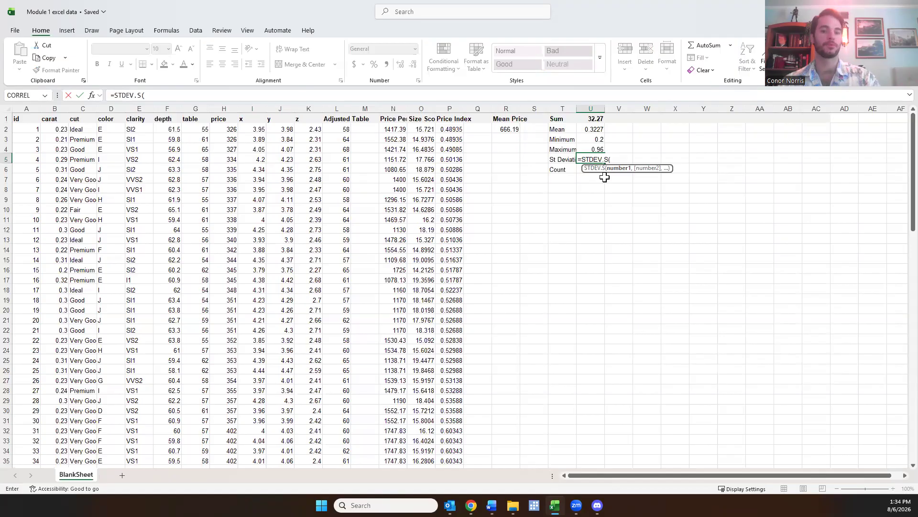
type("B")
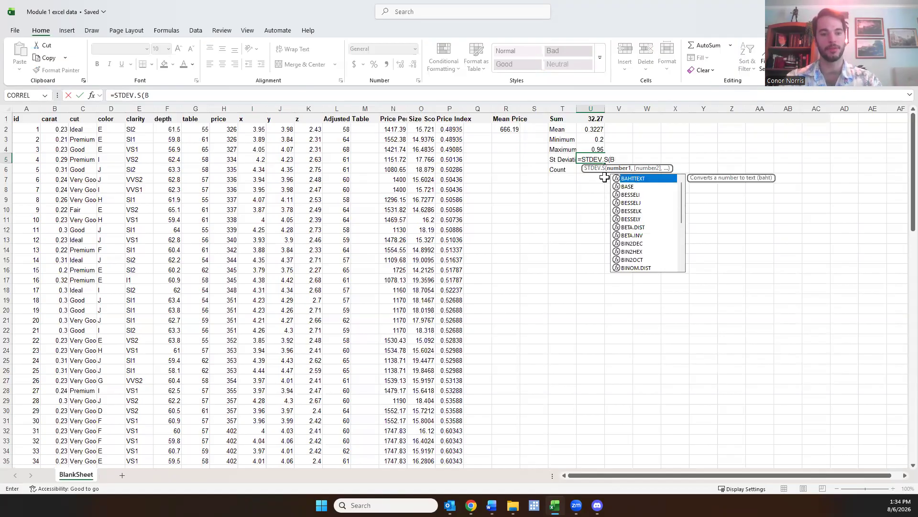
type("2:B101")
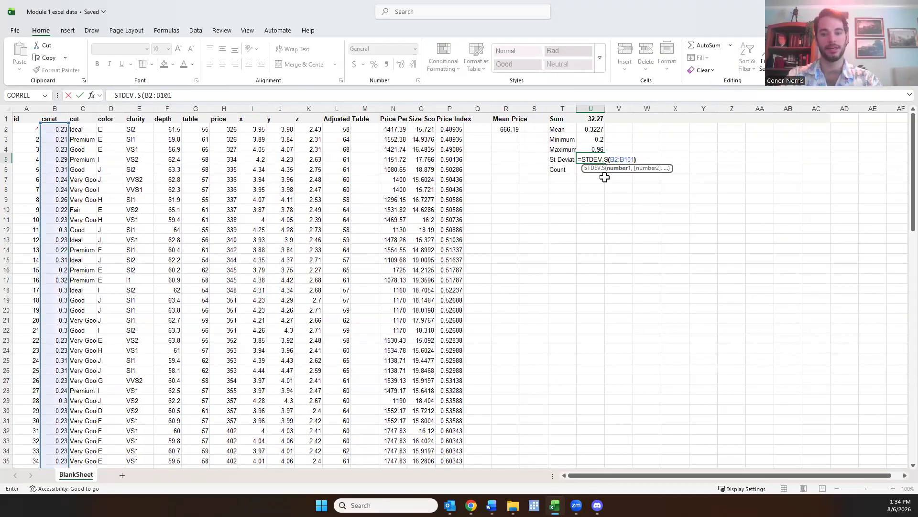
key("Return")
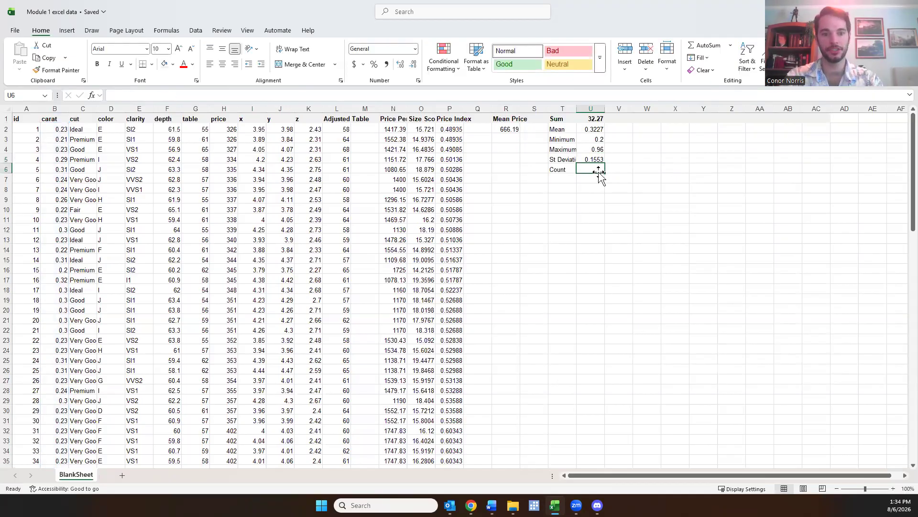
Enter =COUNT(B2:B101) in cell U6 to count the carat values
type("=count")
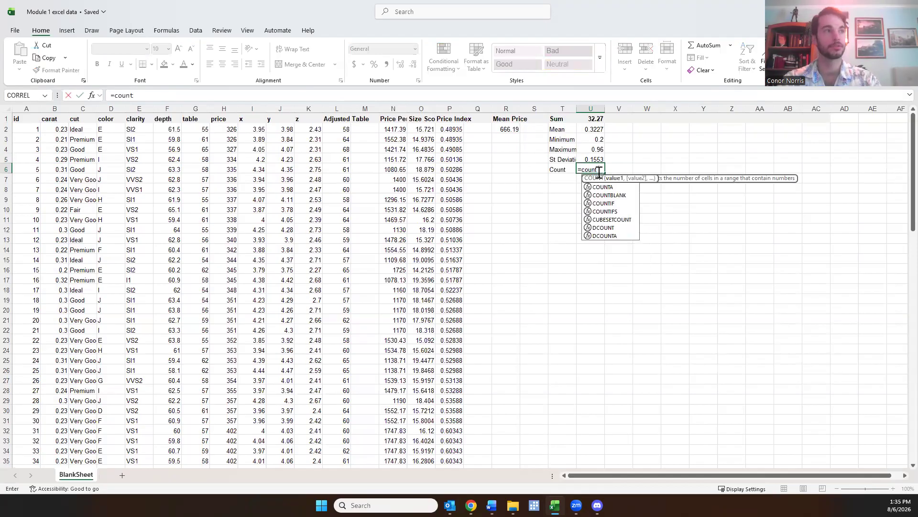
type("(B2:B101")
key("Return")
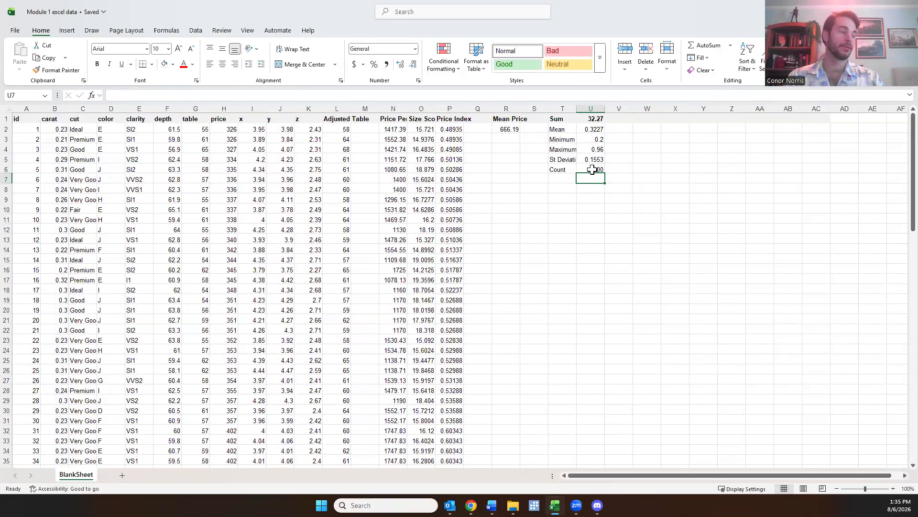
Compare the ids and the last data row of the dataset with the count in the summary block
scroll(45, 150, "down", 16)
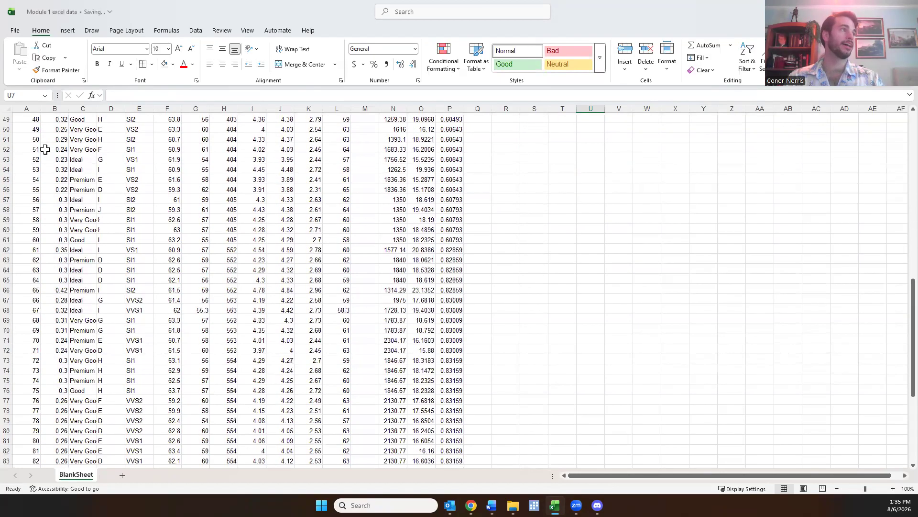
scroll(45, 149, "down", 15)
scroll(35, 245, "up", 20)
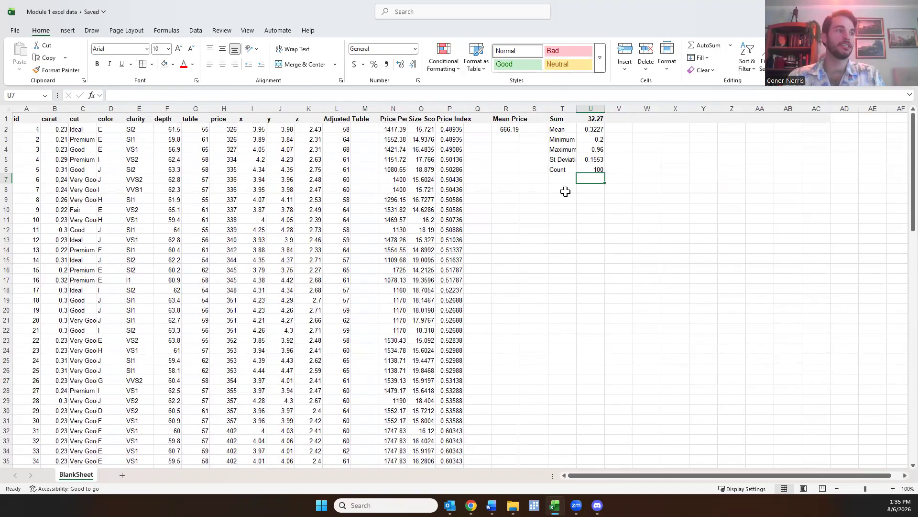
scroll(327, 288, "down", 7)
scroll(327, 288, "down", 20)
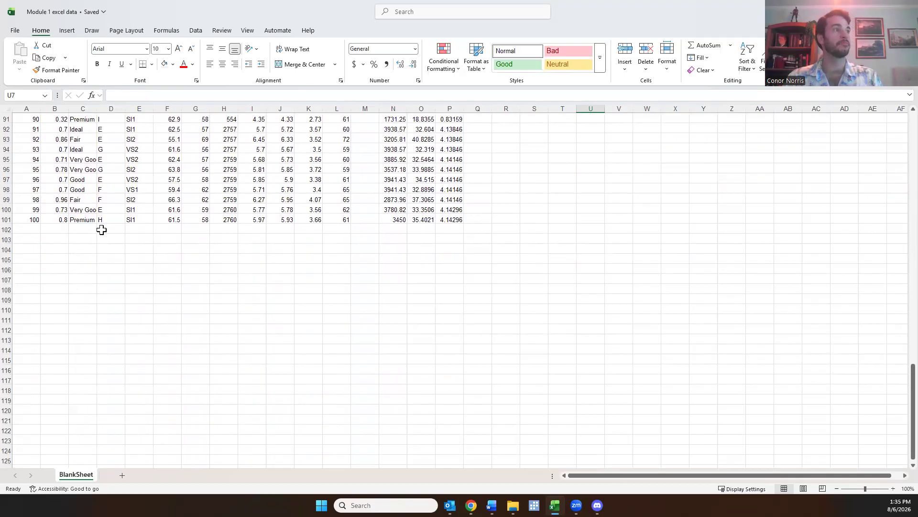
scroll(557, 228, "up", 20)
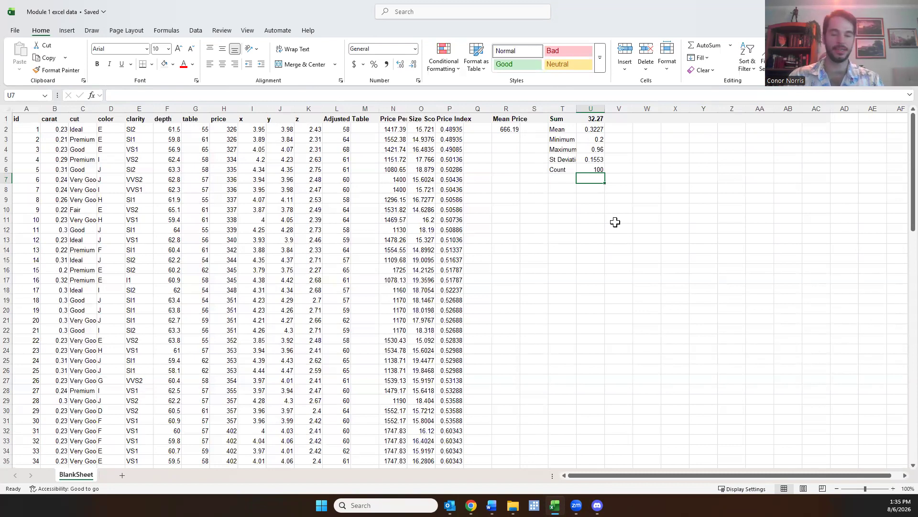
left_click(667, 176)
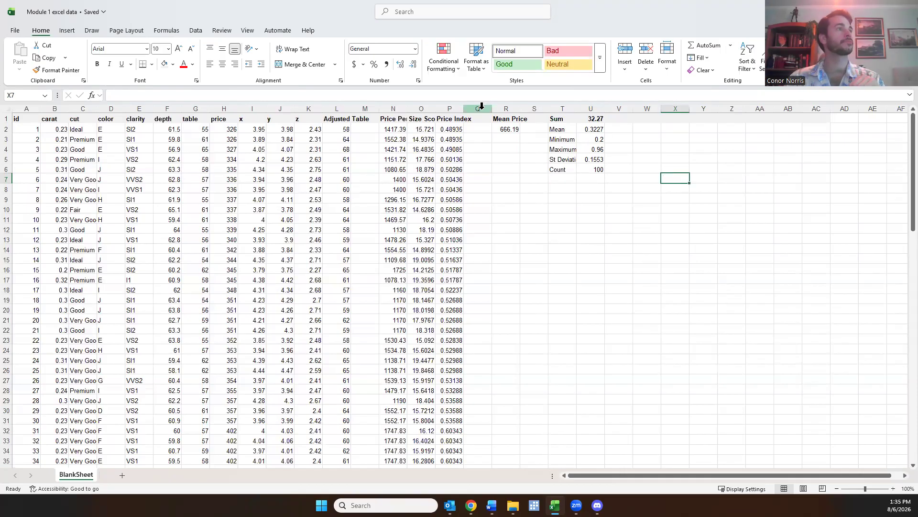
Enter the example numbers 4 in cell M1, overwriting its Table header, and 5 in cell M2
left_click(364, 119)
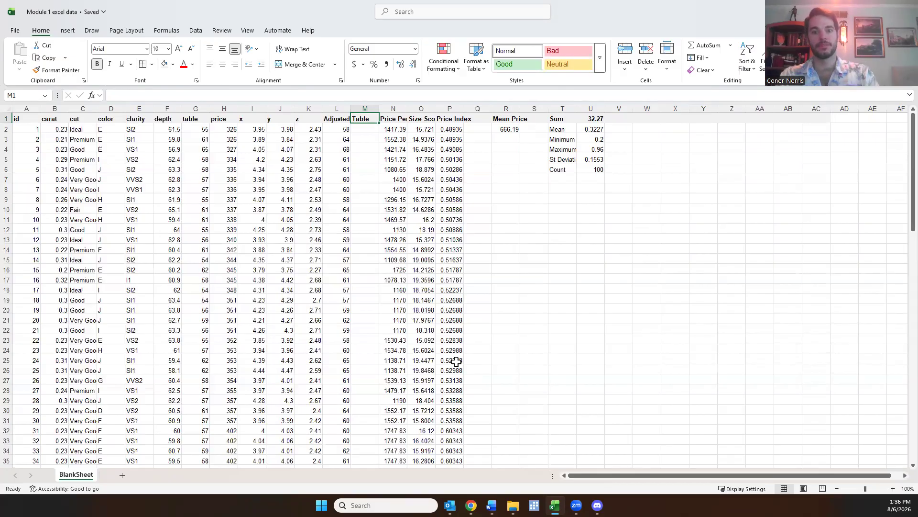
type("4")
key("Return")
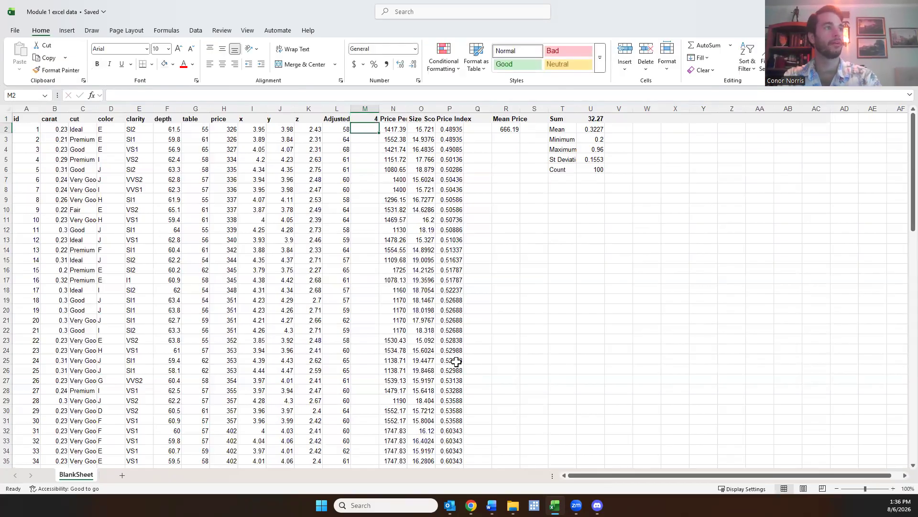
type("5")
key("Return")
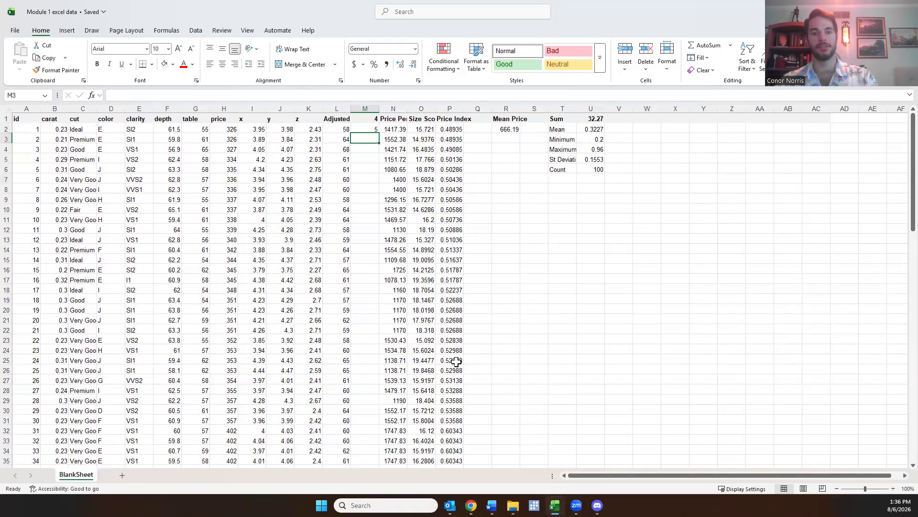
Enter the formula =M1*M2-M2 in cell M3 to multiply the two example numbers and subtract the second
type("=")
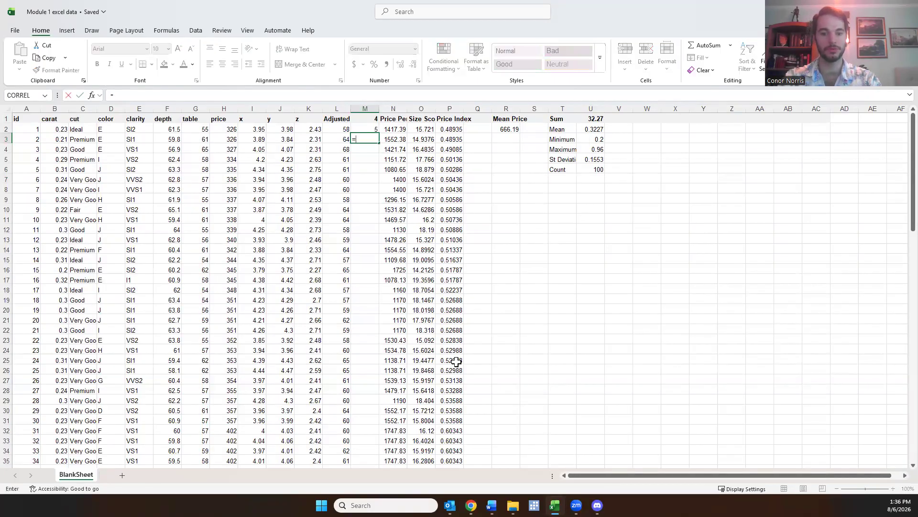
type("M1")
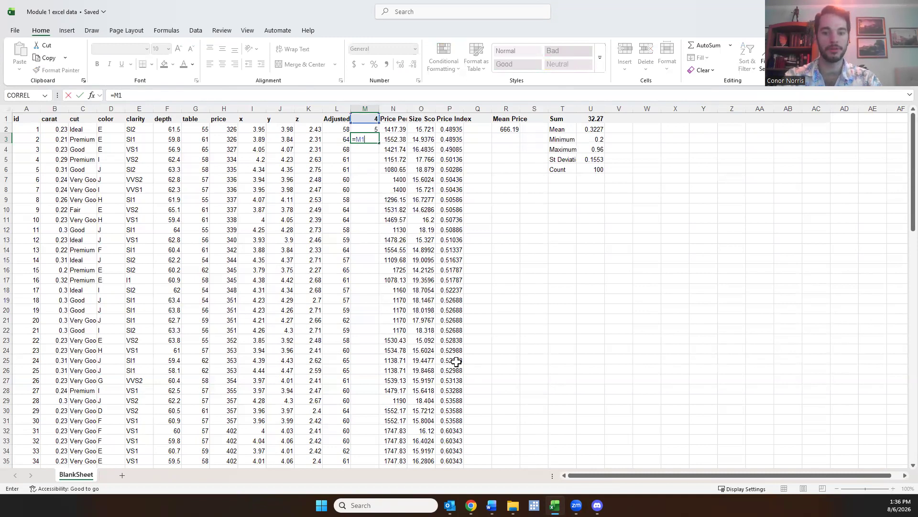
type("*")
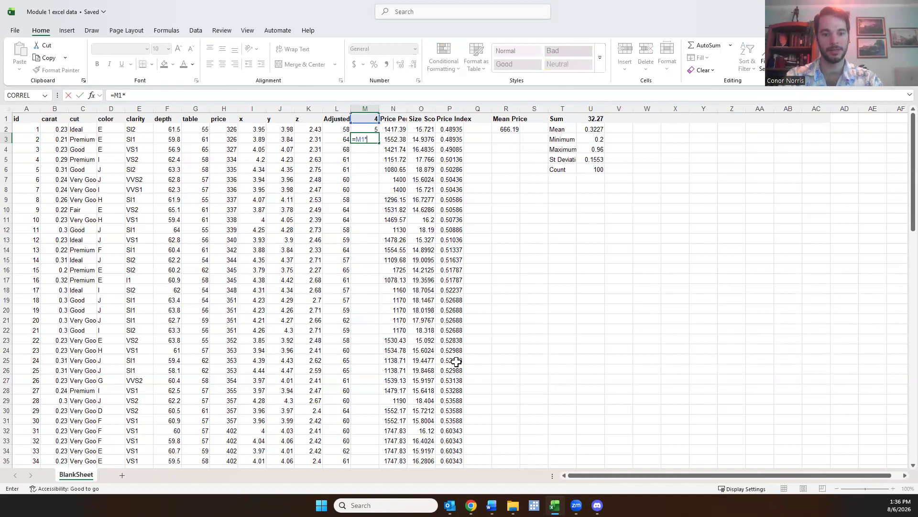
type("M@-M2")
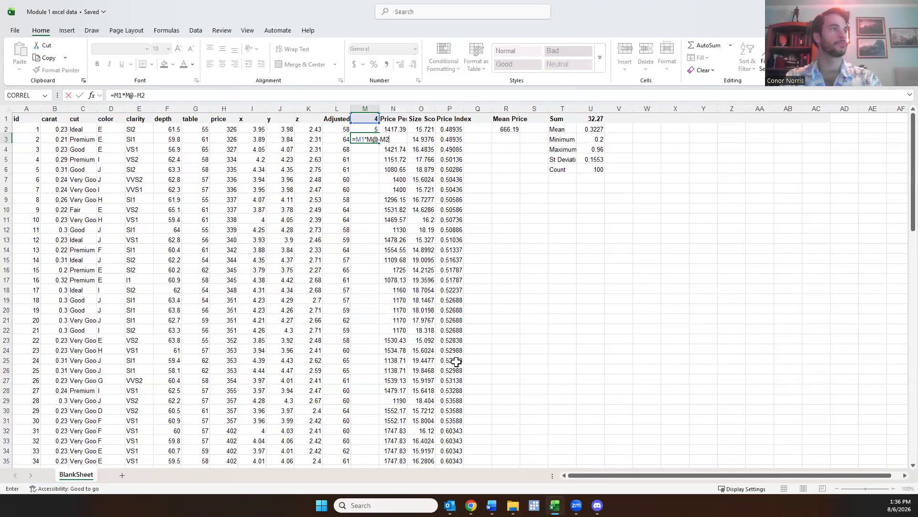
key("Return")
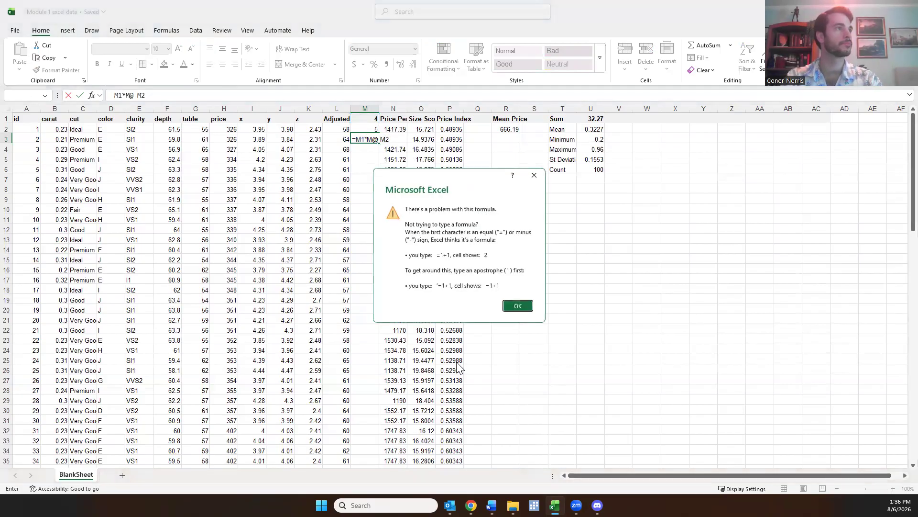
left_click(534, 176)
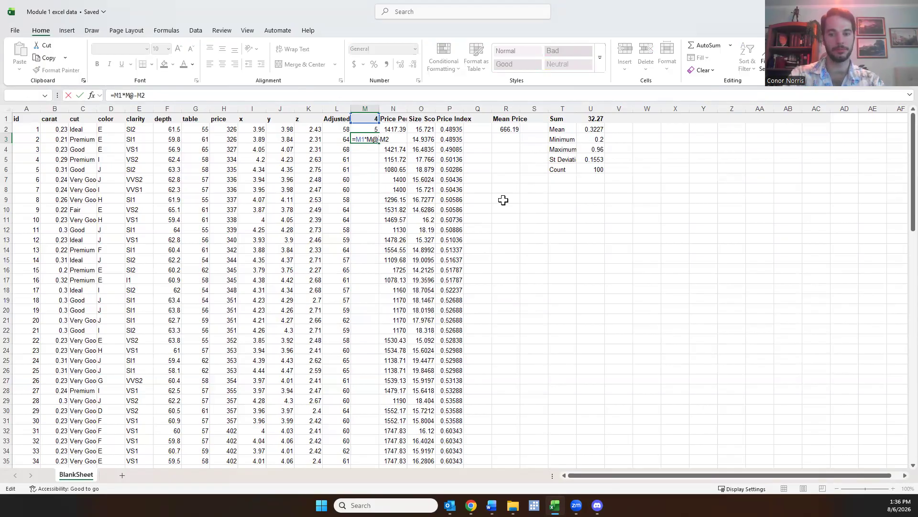
key("BackSpace")
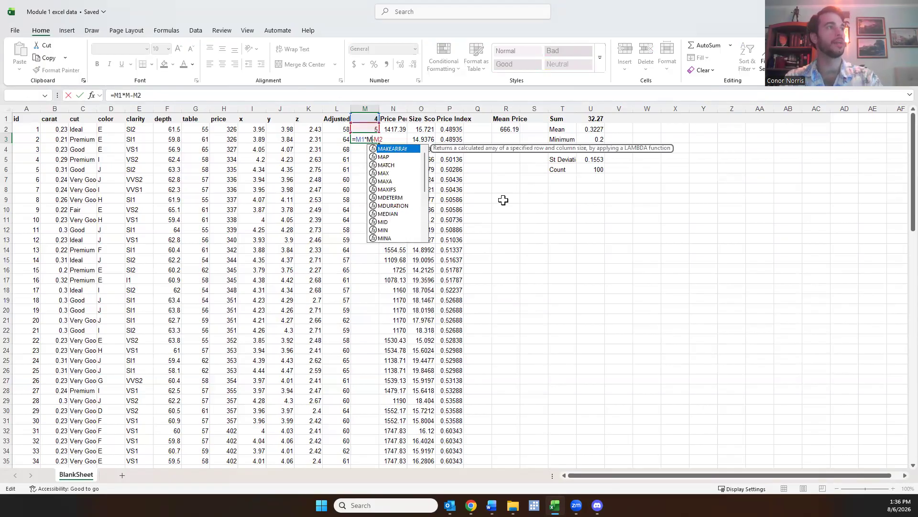
type("2")
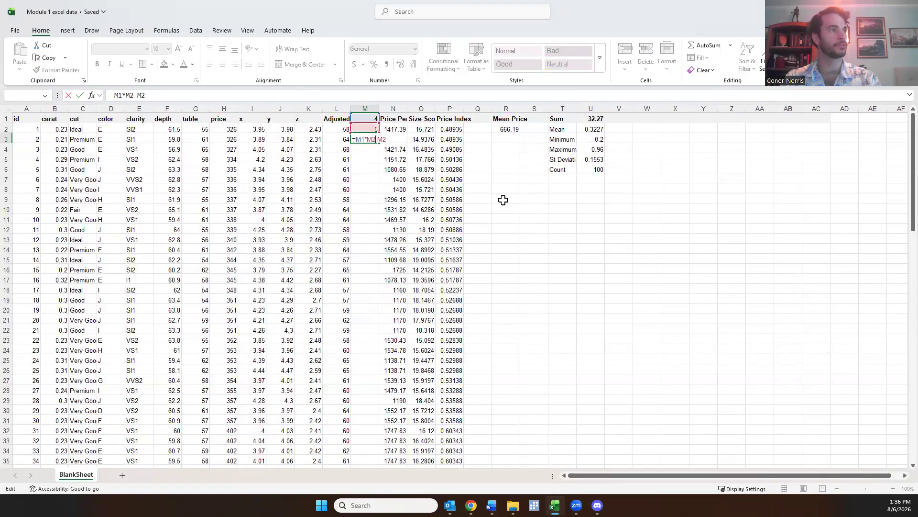
key("Return")
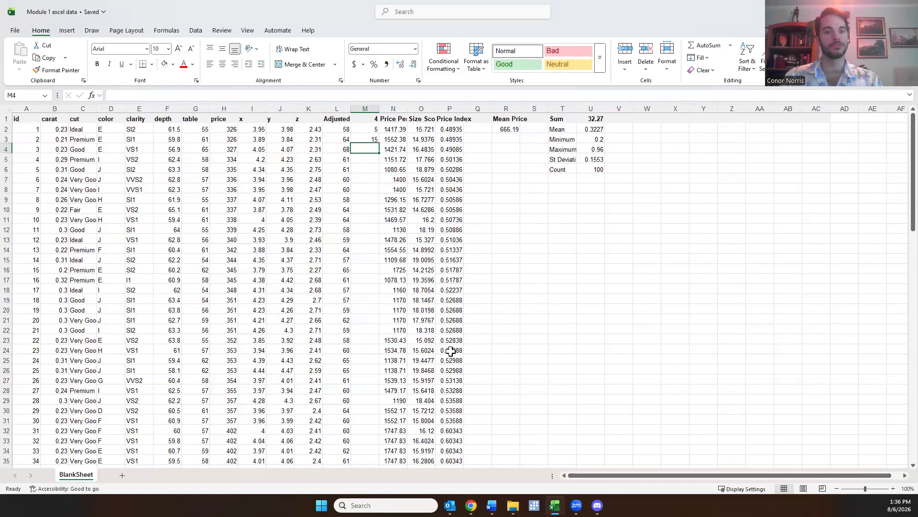
Set the example number in cell M1 to -22 and check the dependent formula in cell M3
left_click(369, 119)
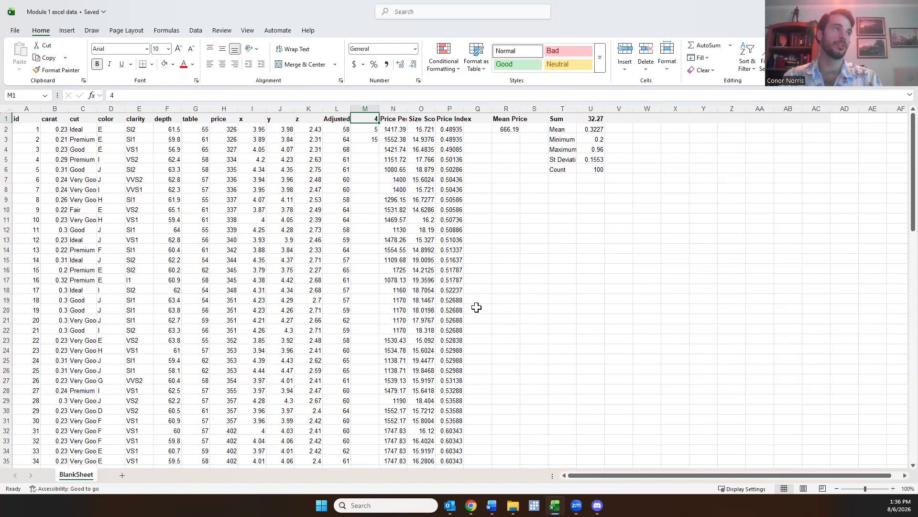
left_click(371, 139)
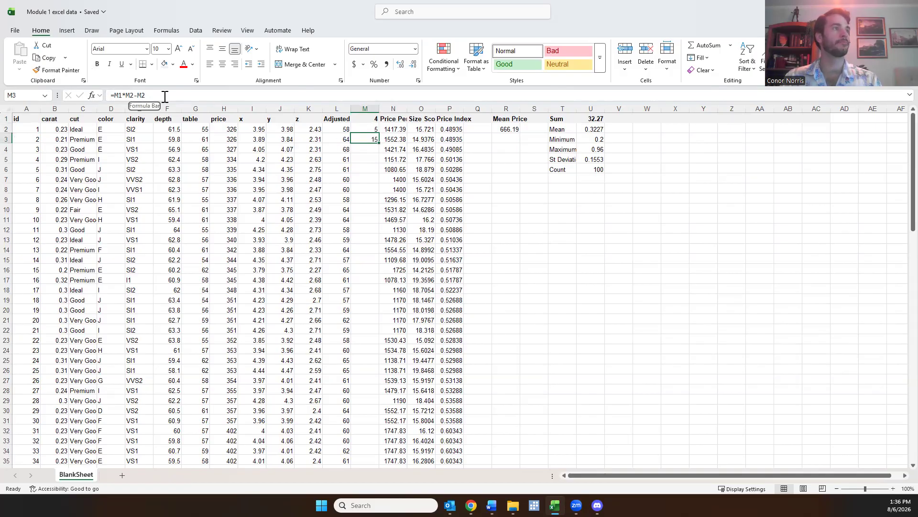
left_click(371, 118)
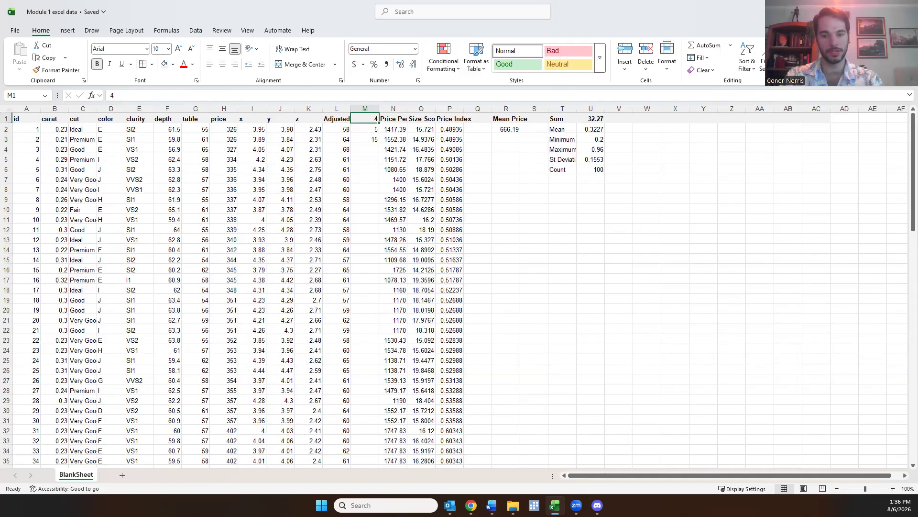
type("-22")
key("Return")
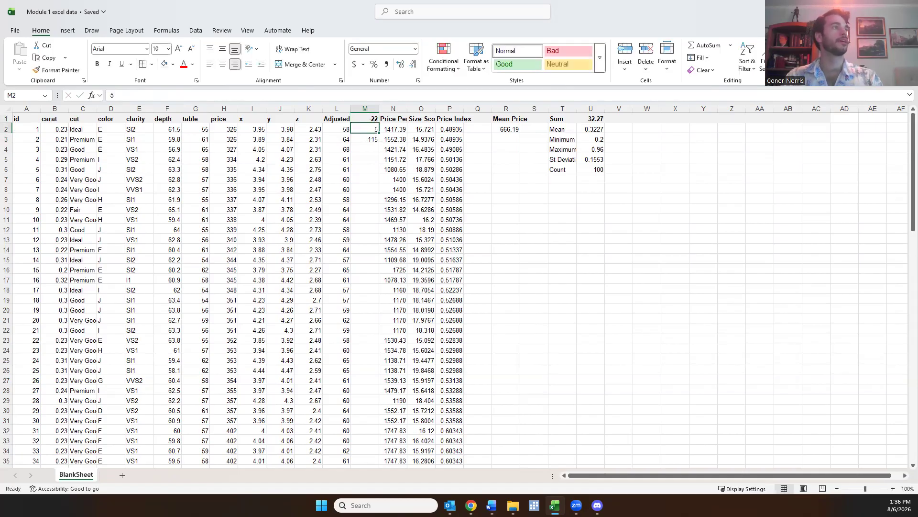
left_click(373, 139)
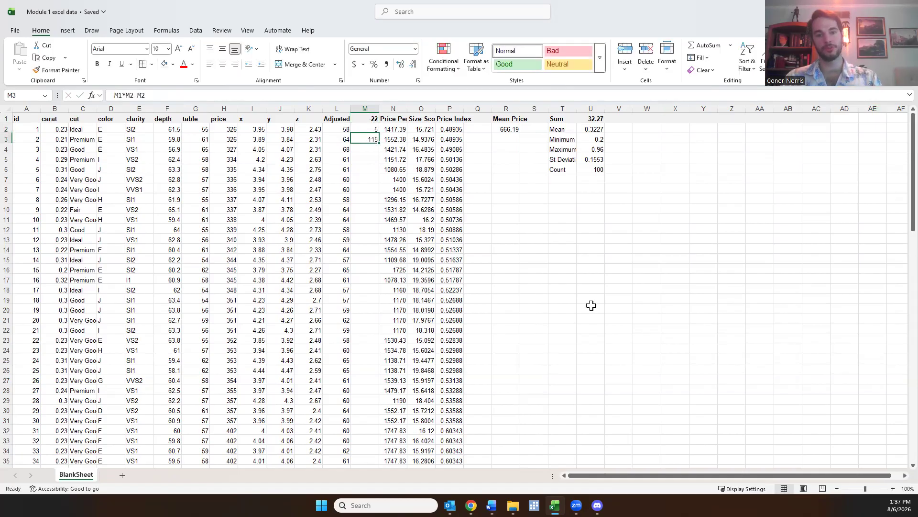